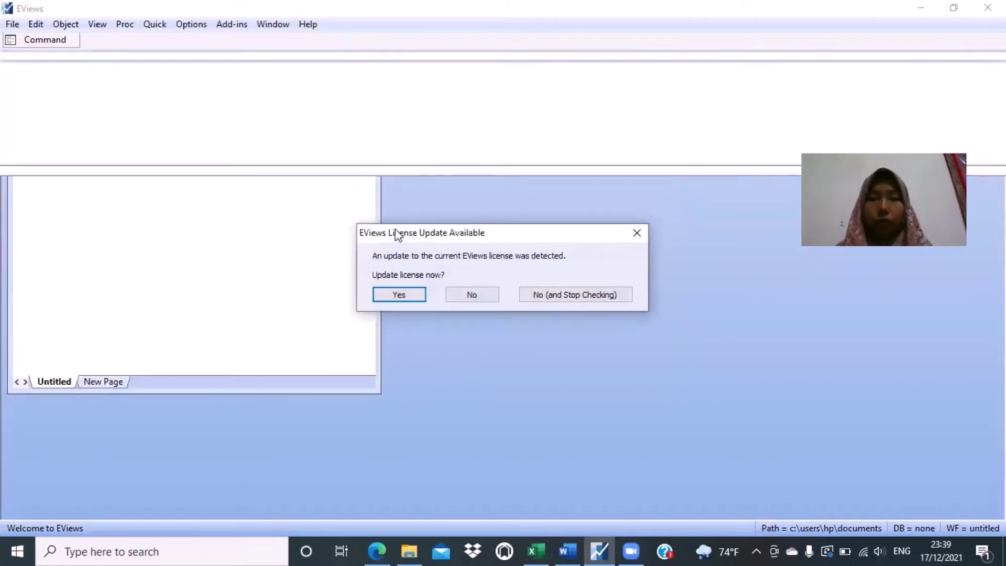
Step: Decline the EViews license update and collapse the command window
left_click(480, 293)
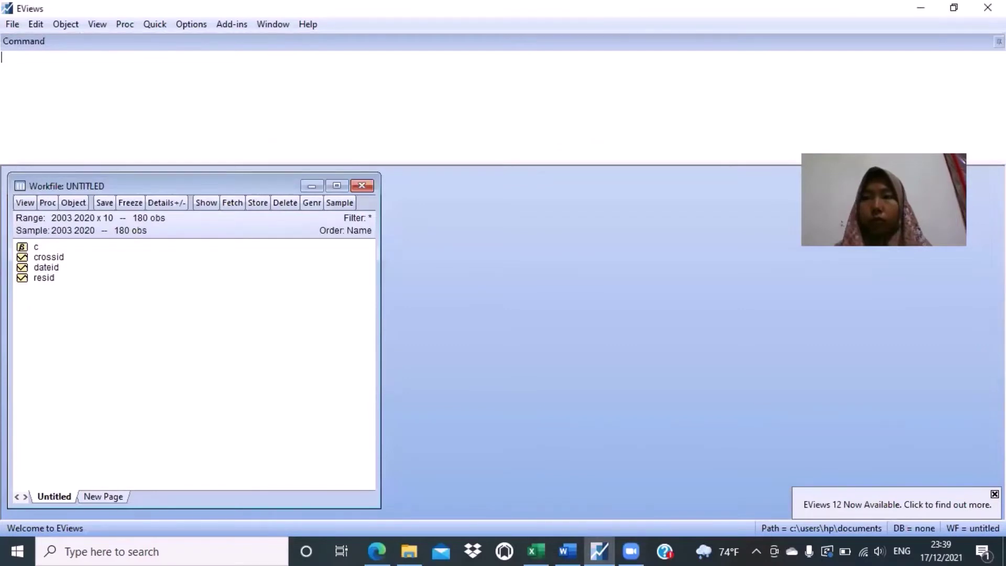
left_click(998, 41)
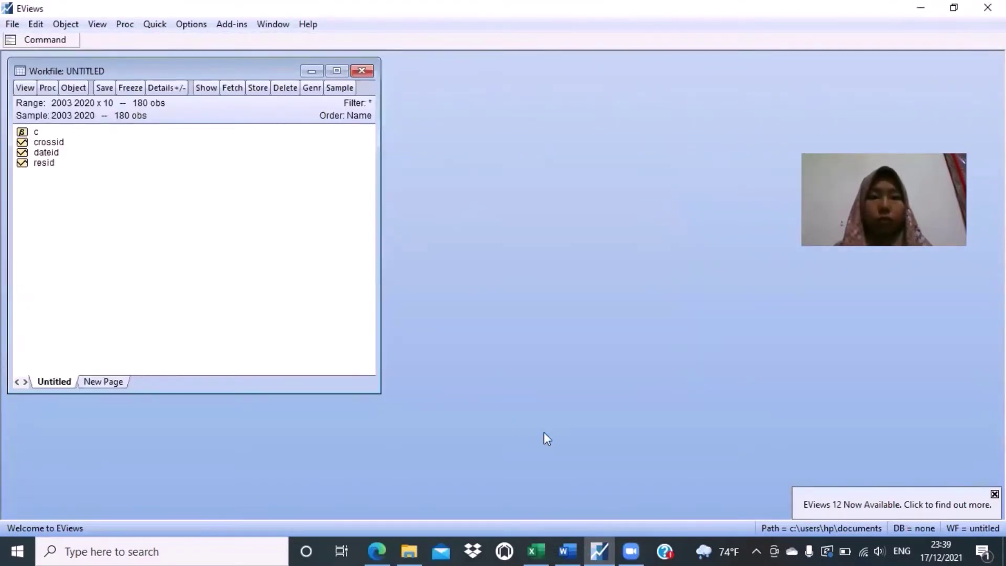
Step: Paste the Y and X1 to X5 columns copied from Excel's Data Regresi Panel sheet into a new empty group, and close the group unnamed
left_click(540, 550)
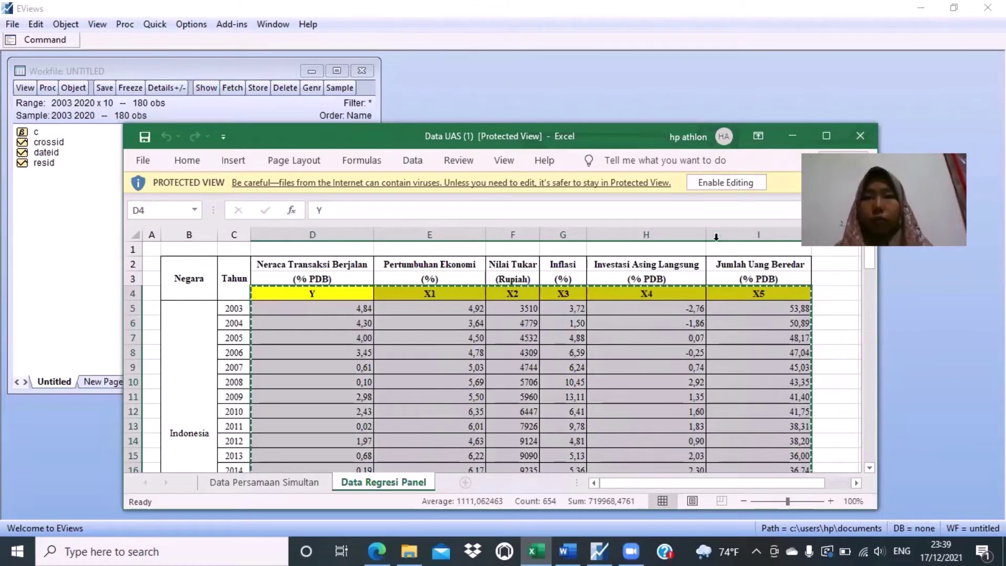
left_click(792, 136)
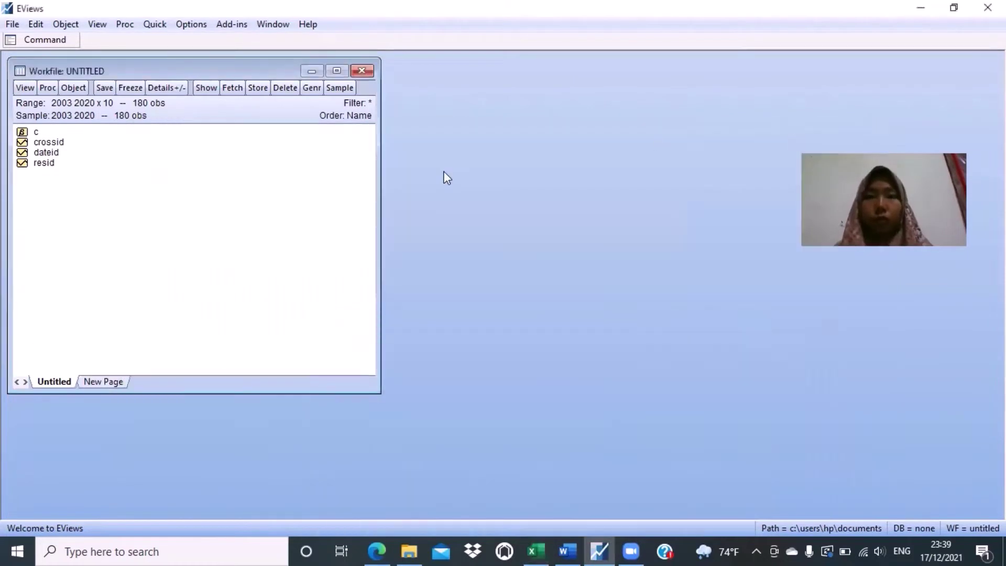
left_click(158, 25)
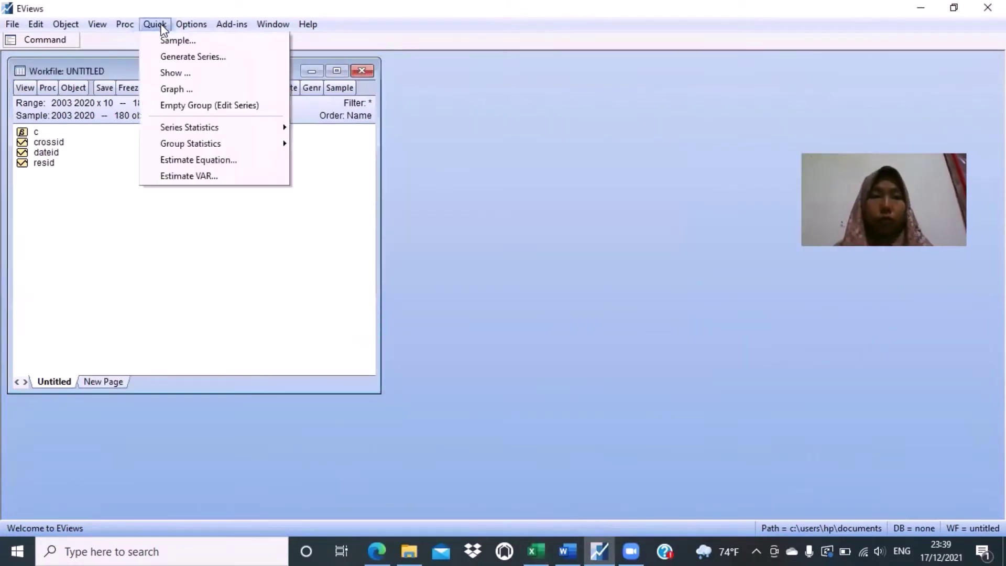
mouse_move(153, 22)
left_click(203, 106)
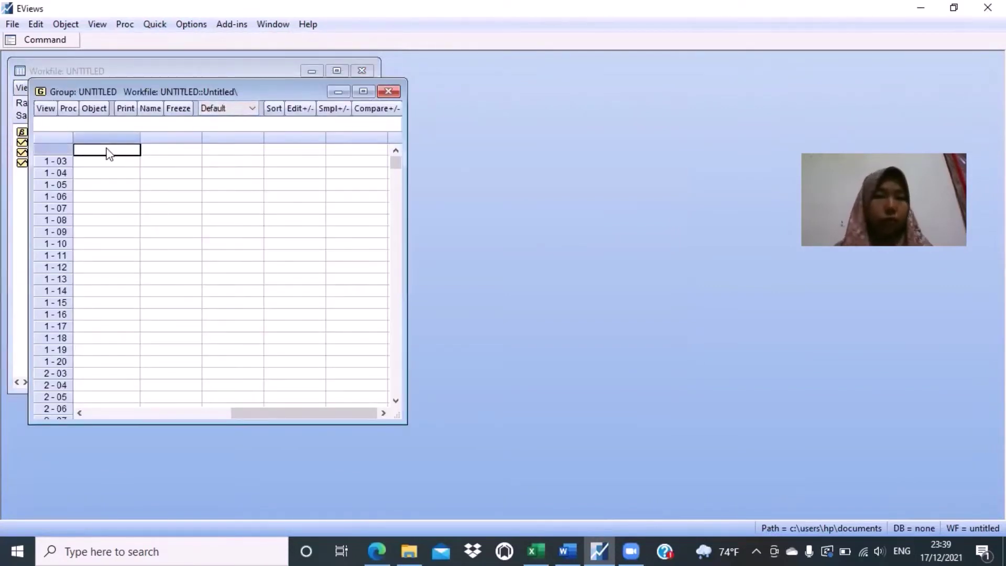
right_click(108, 153)
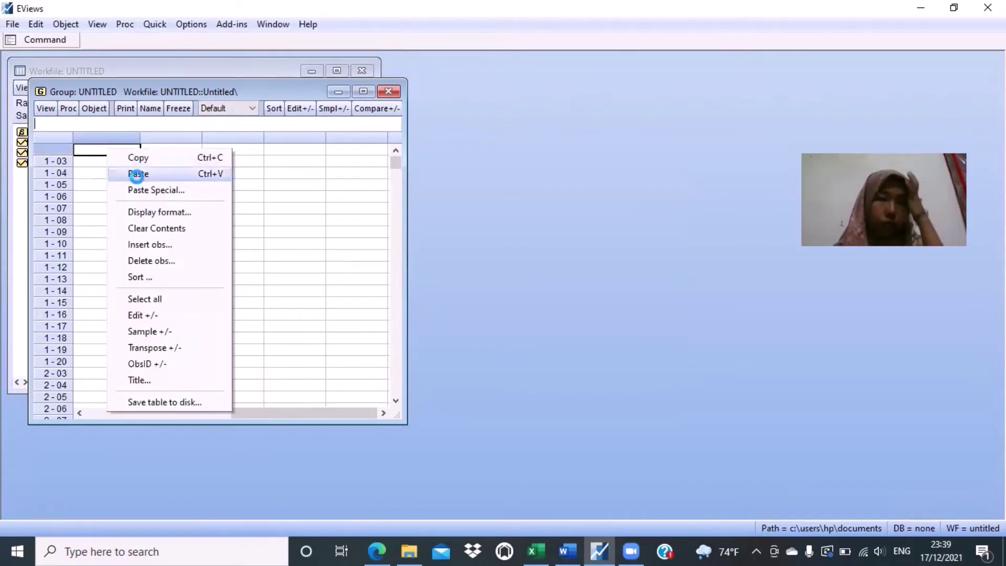
left_click(136, 173)
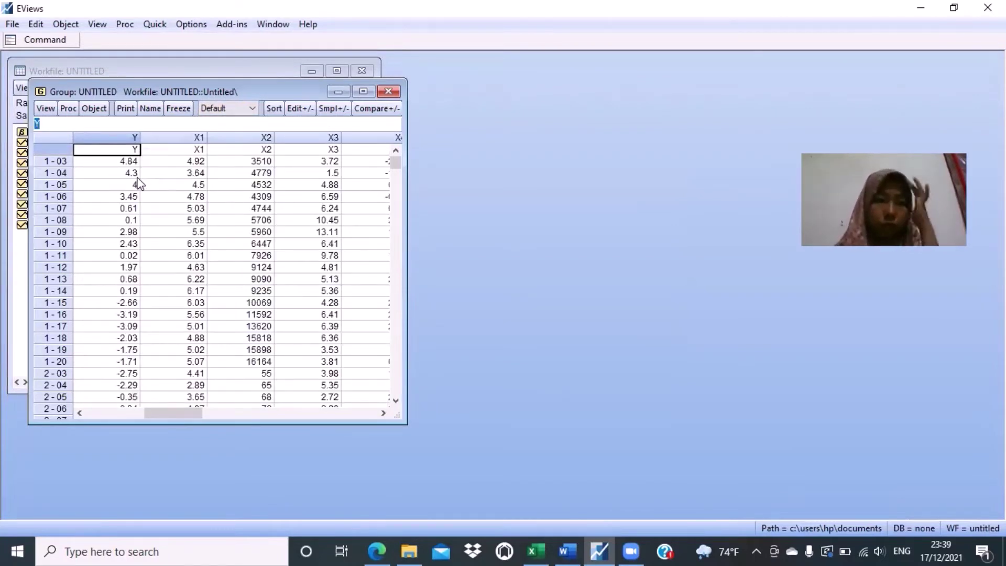
left_click(389, 92)
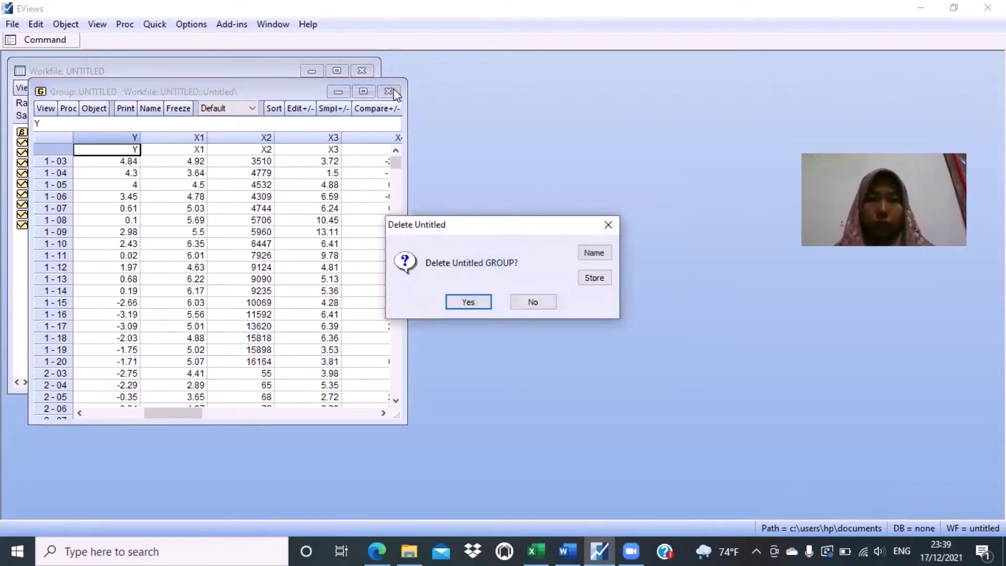
left_click(468, 302)
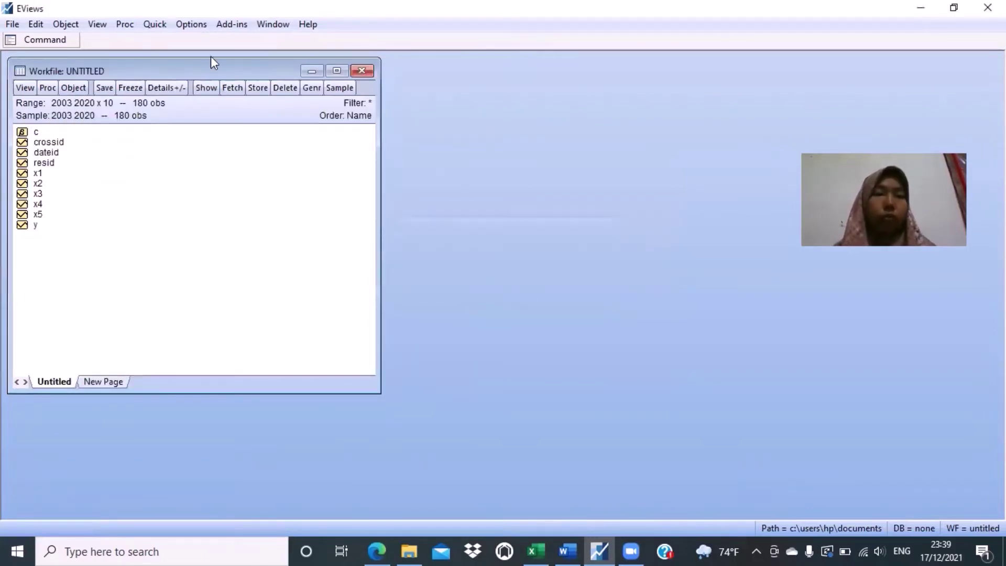
Step: Estimate a Least Squares equation for sample 2003 2020 with the specification y c x1 log(x2) x3 x4 x5
left_click(156, 24)
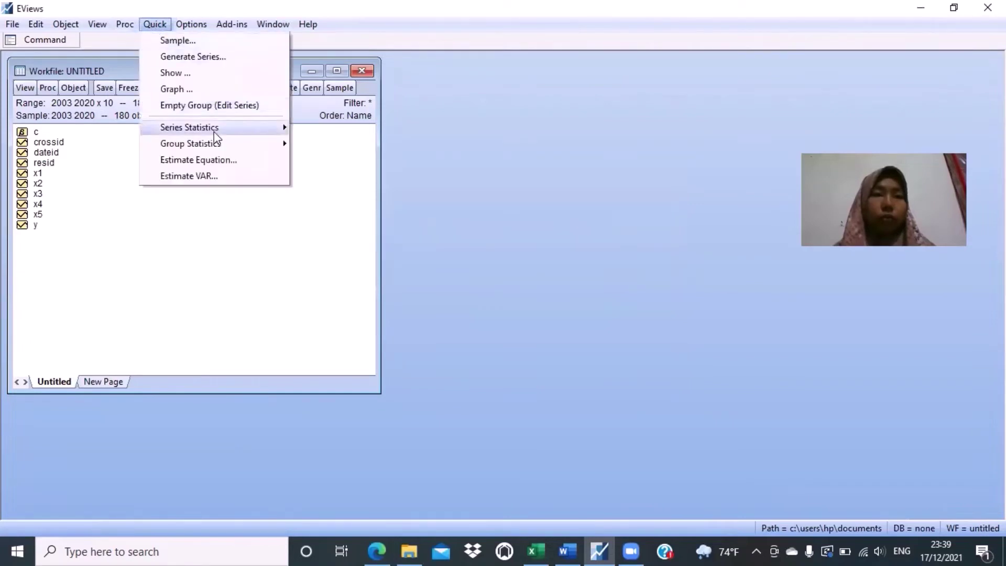
left_click(203, 160)
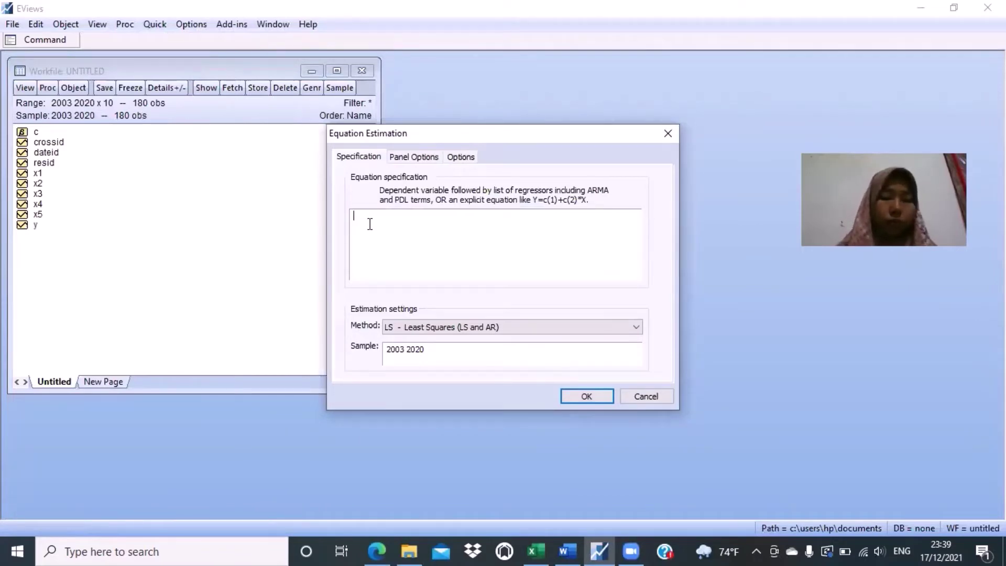
type("y c")
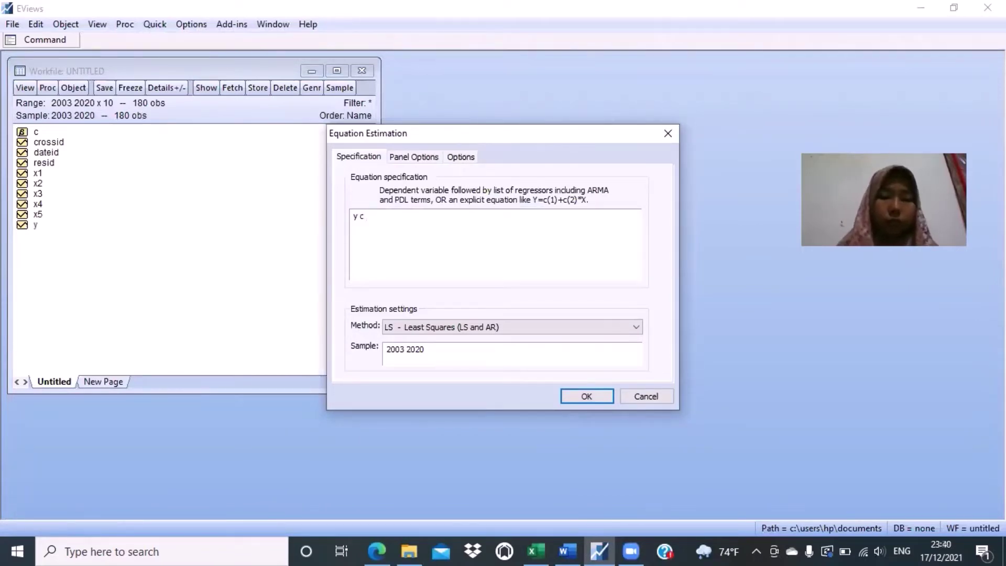
type(" x2")
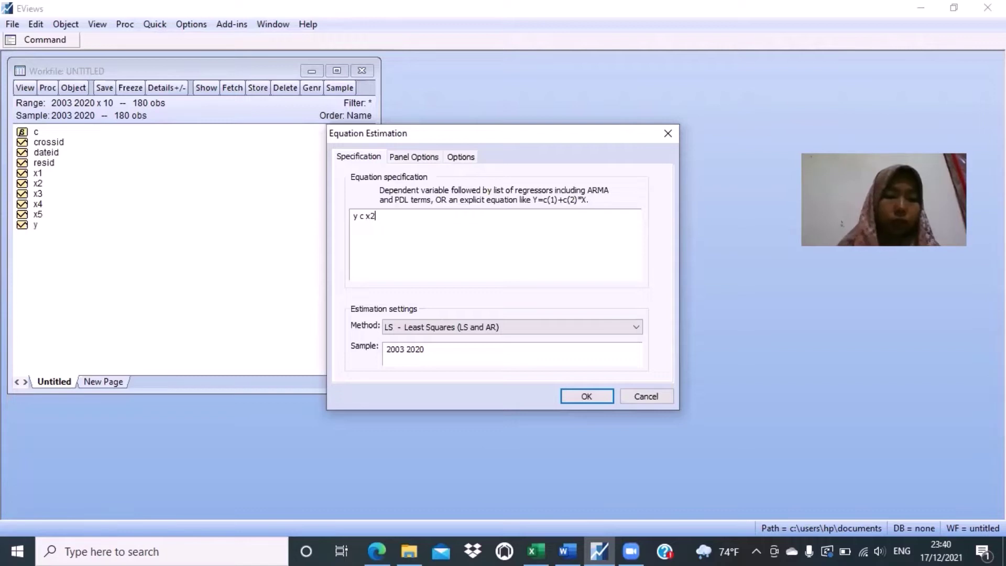
type(" log")
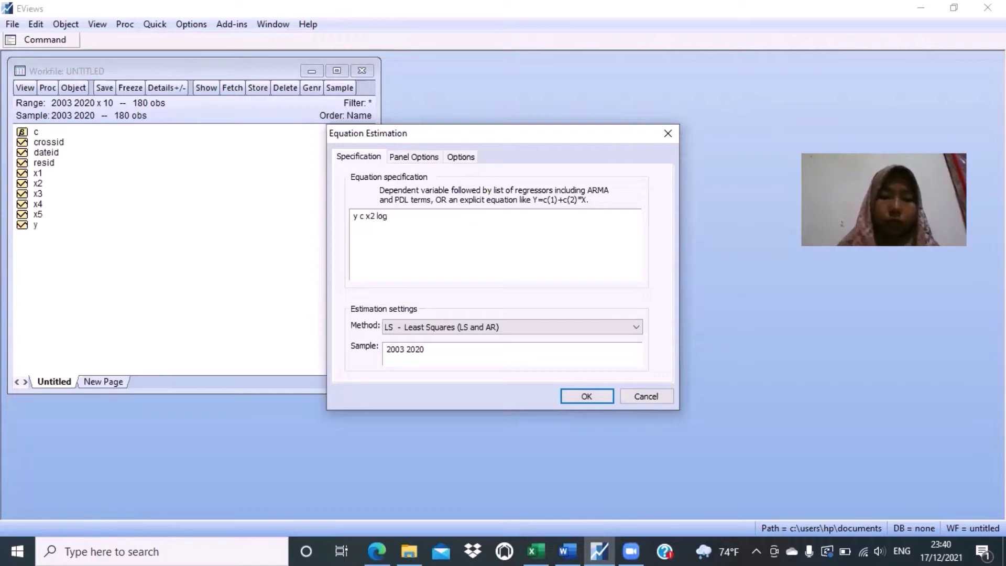
type("(")
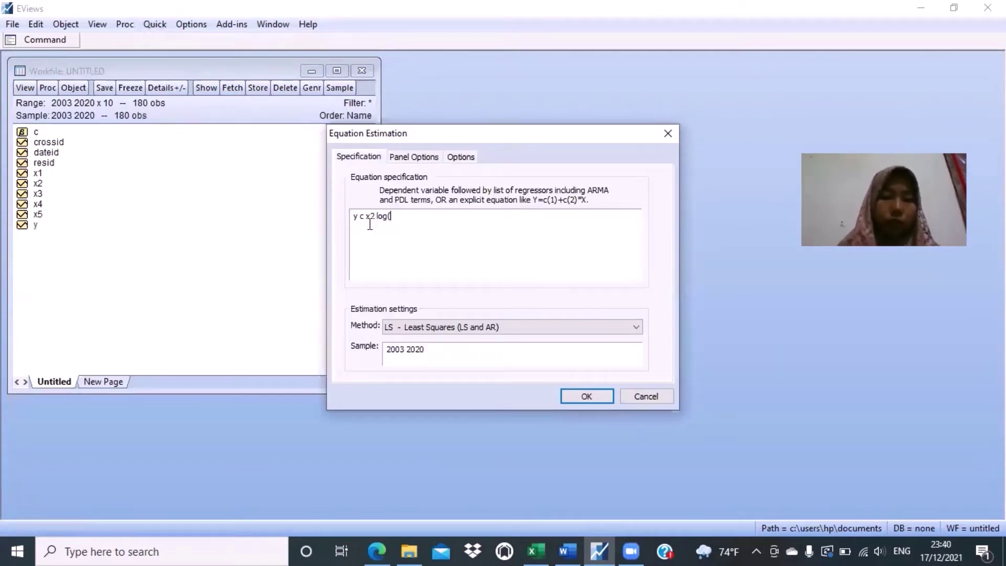
type("x2)")
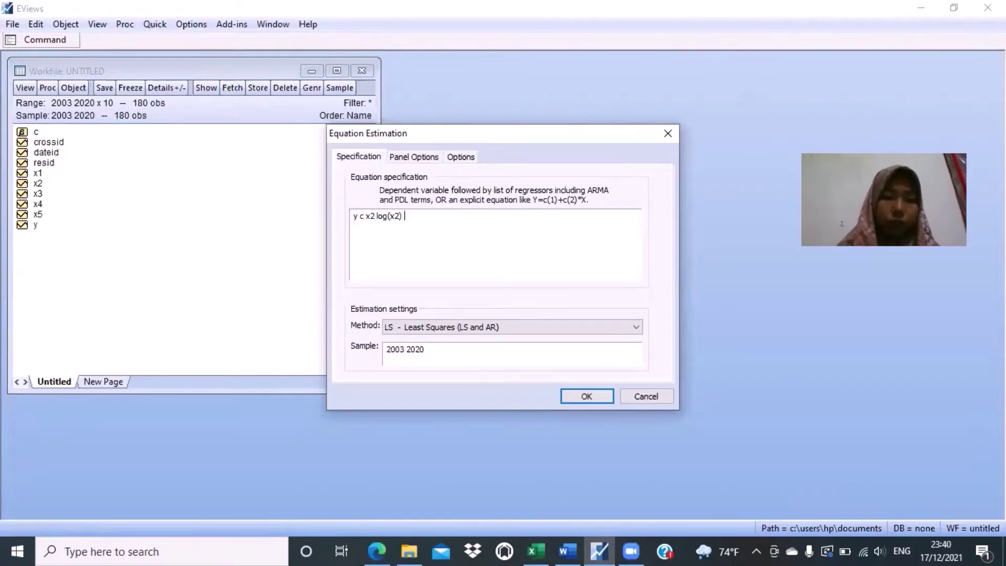
type(" x3 x4 x5")
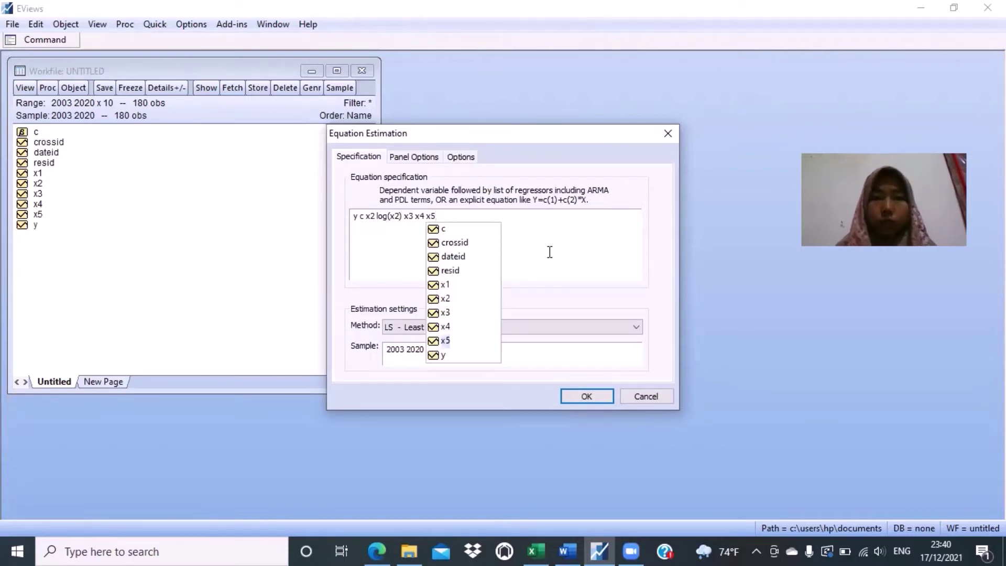
left_click(375, 216)
key("BackSpace")
type("1")
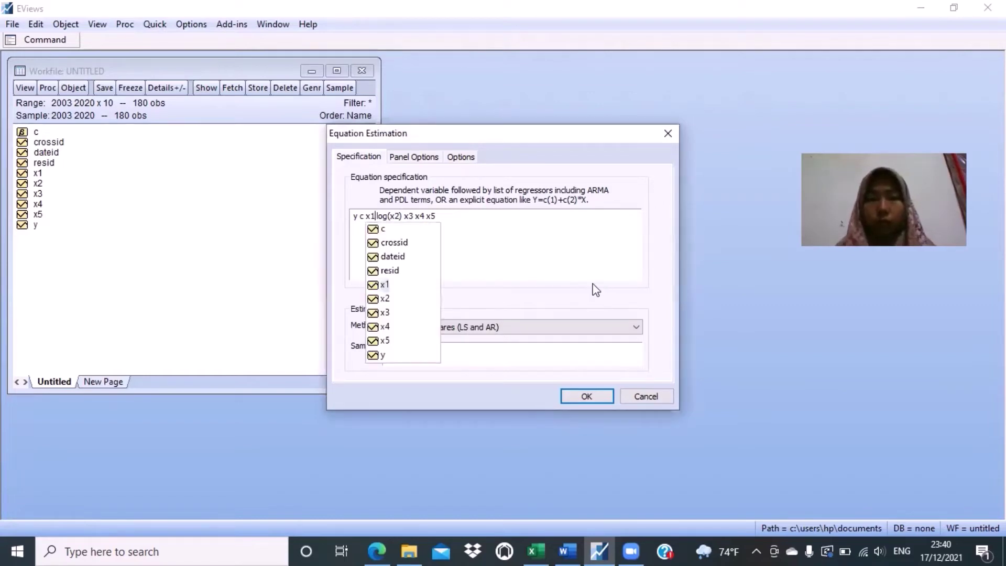
left_click(538, 258)
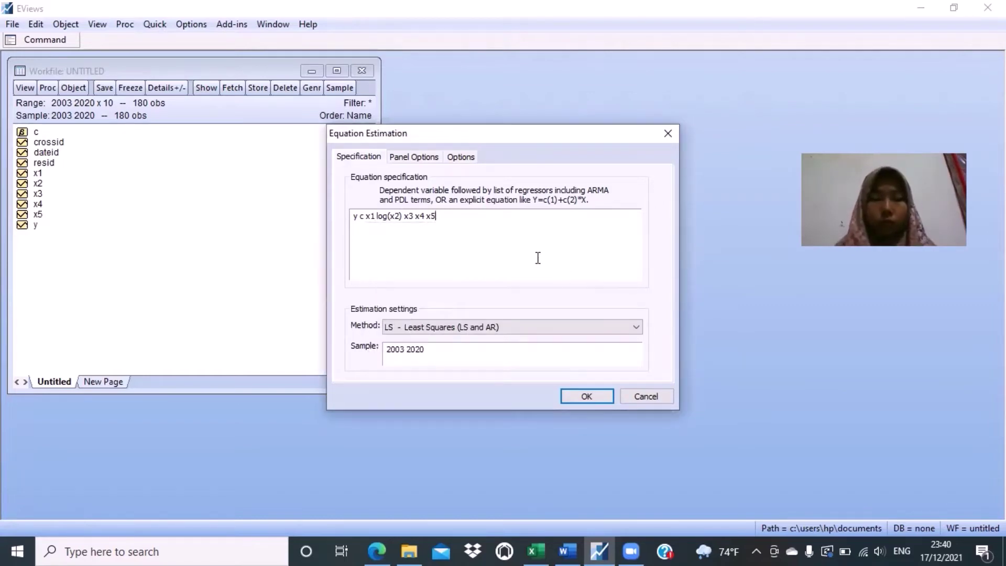
left_click(586, 396)
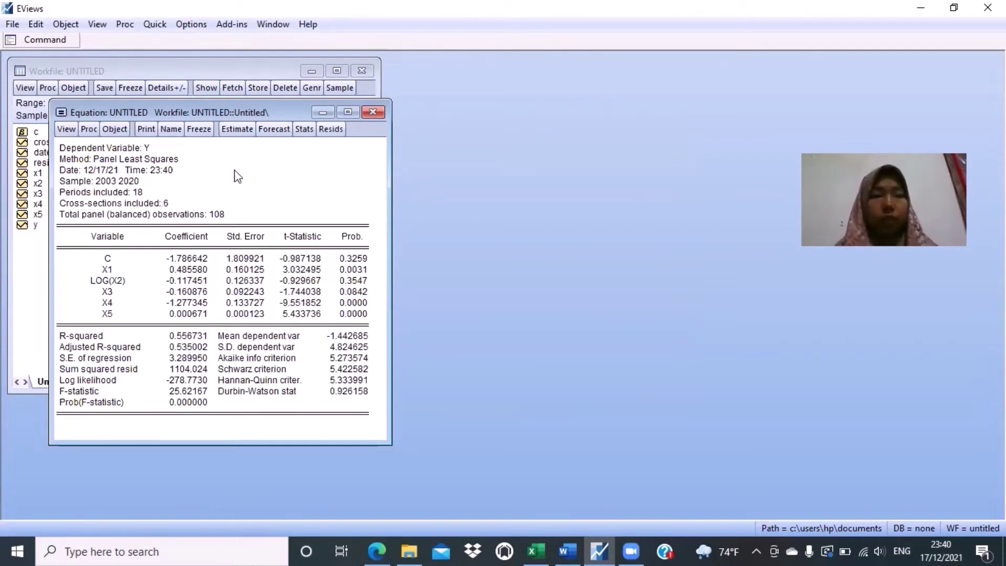
Step: Re-estimate the equation with Fixed cross-section effects
left_click(243, 135)
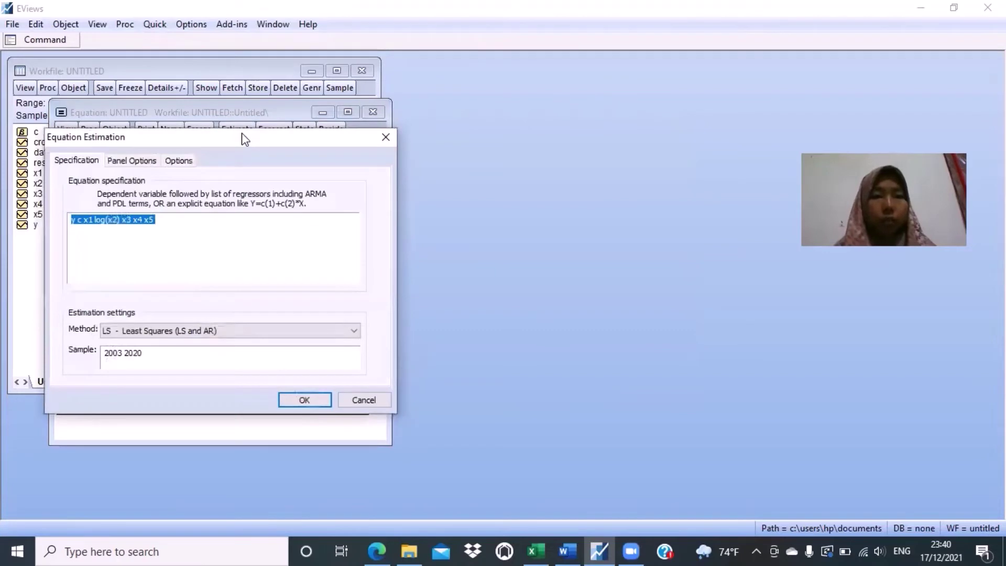
left_click(143, 164)
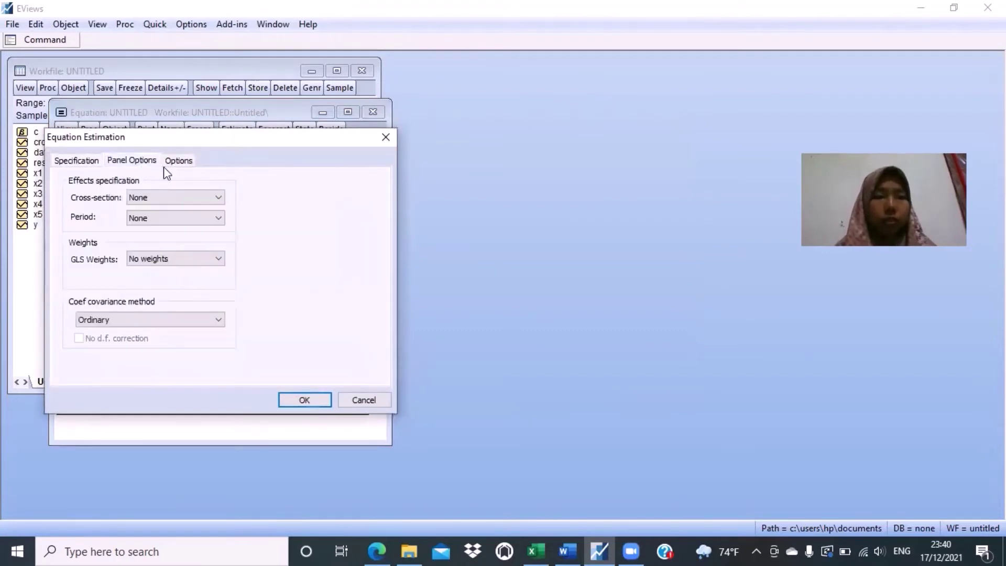
left_click(218, 197)
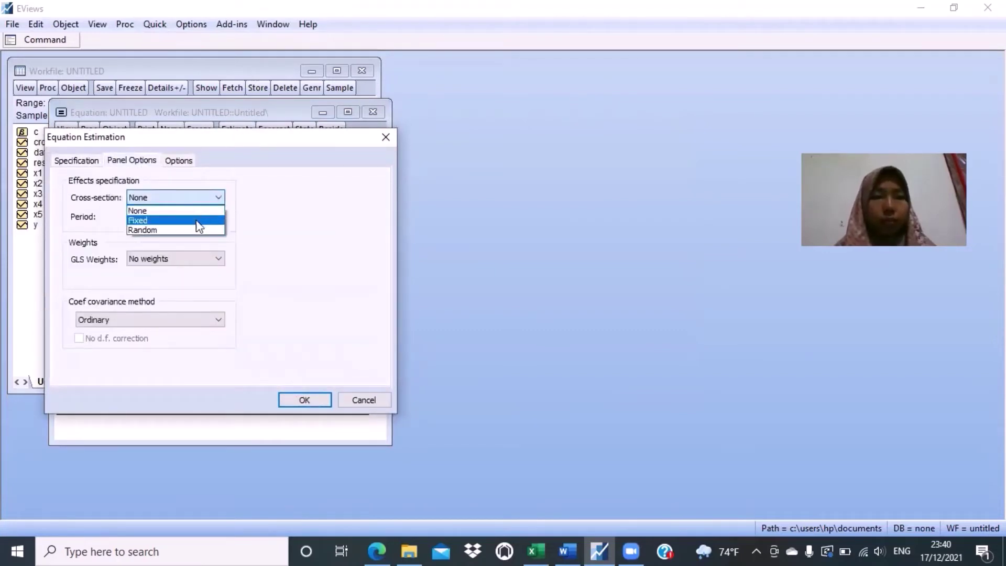
left_click(198, 221)
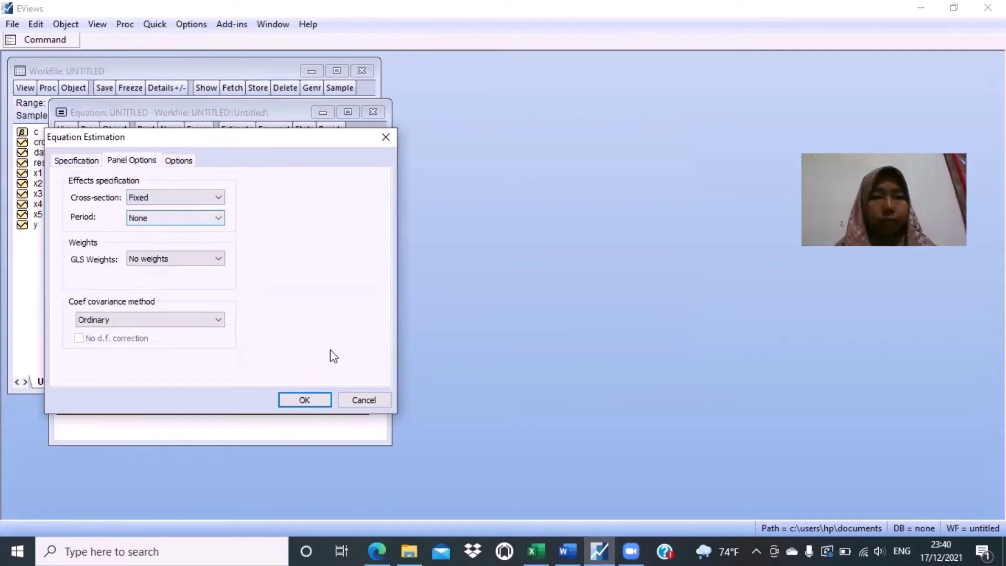
left_click(308, 397)
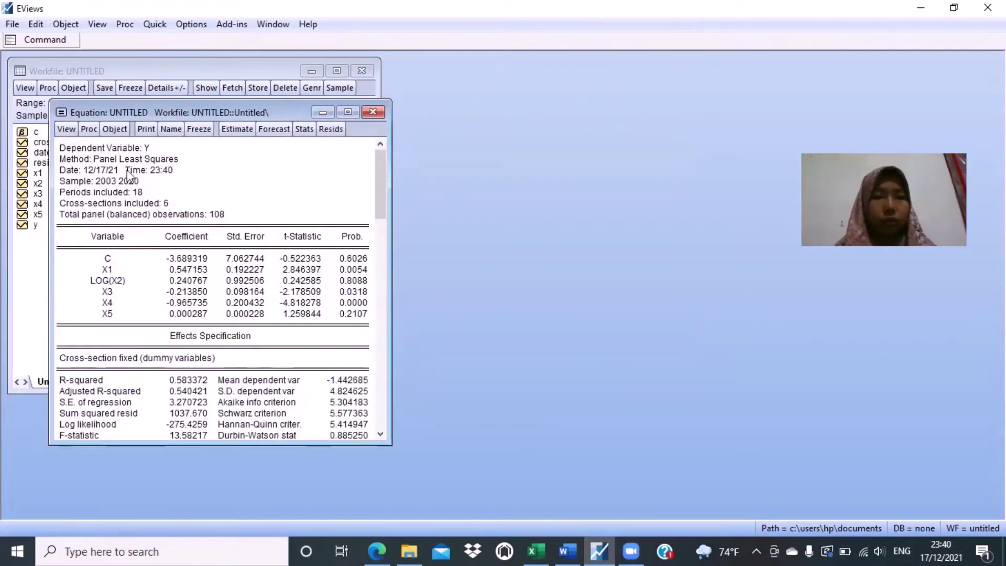
Step: Run the Redundant Fixed Effects - Likelihood Ratio test on the fixed effects equation
left_click(58, 133)
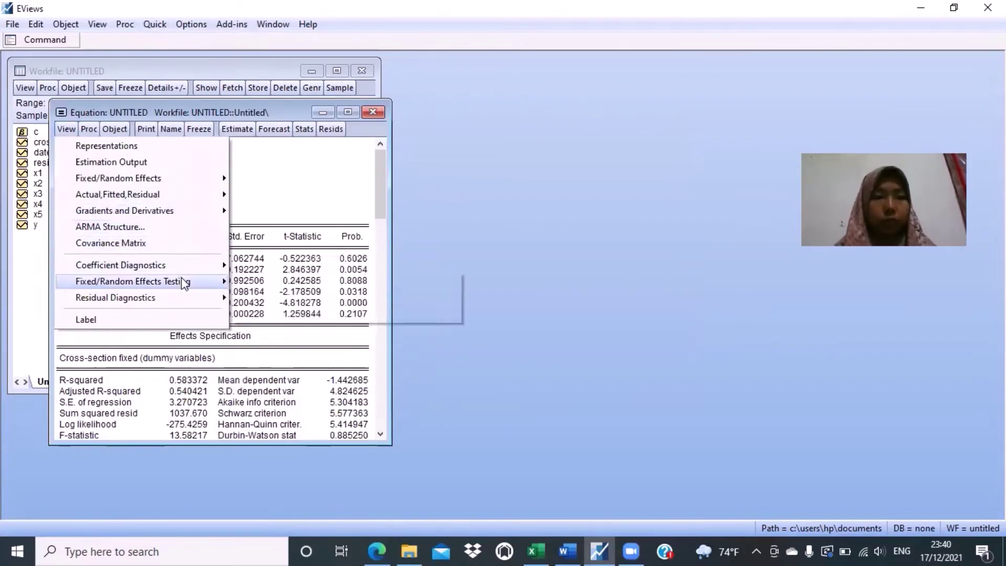
mouse_move(184, 282)
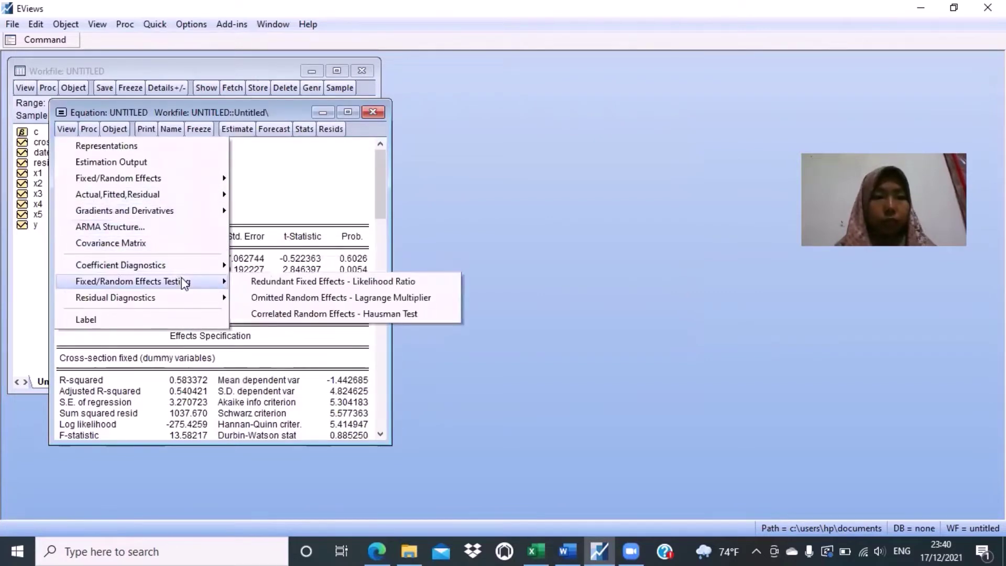
left_click(277, 283)
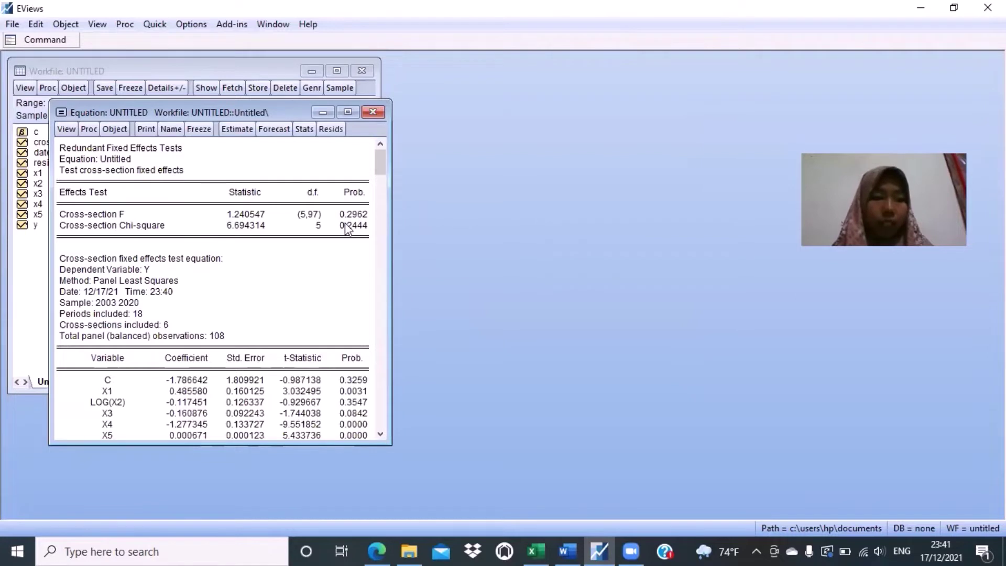
Step: Re-estimate the equation with Random cross-section effects
left_click(241, 130)
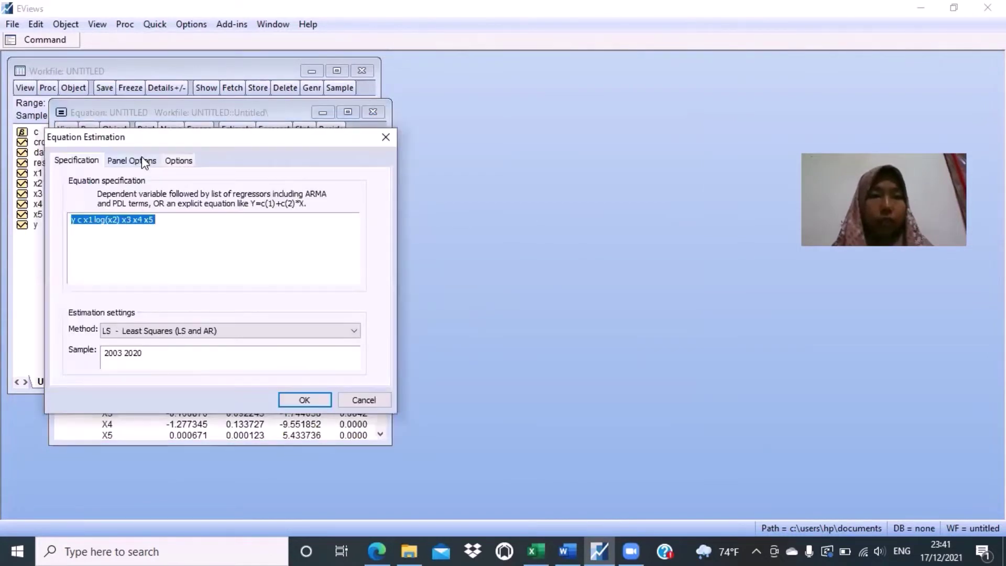
left_click(145, 162)
left_click(205, 195)
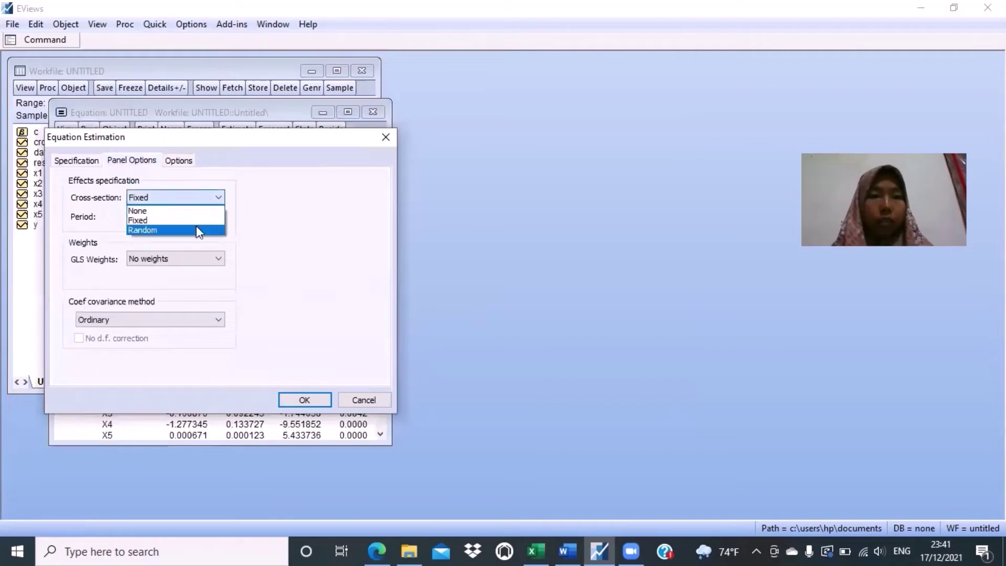
left_click(196, 229)
left_click(300, 400)
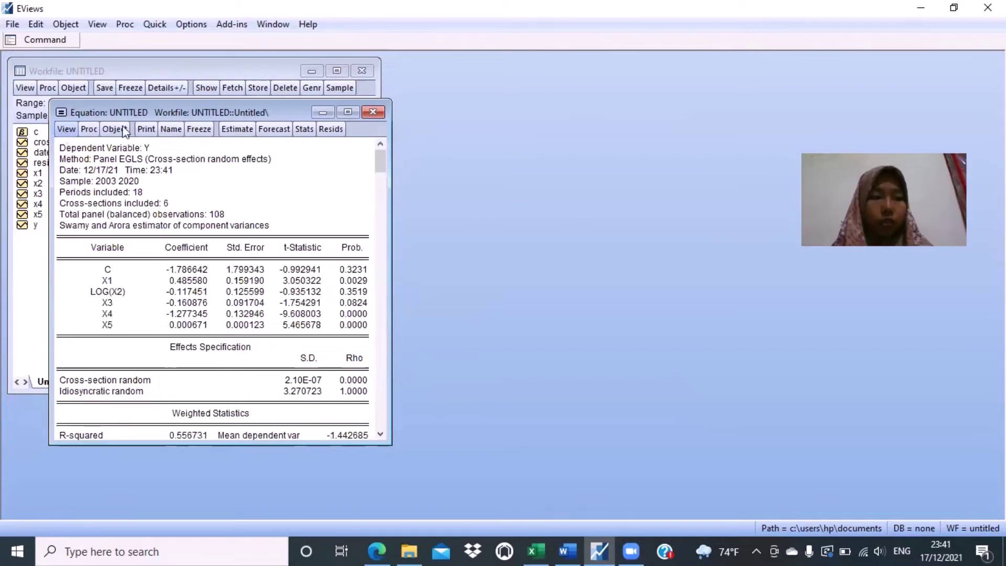
Step: Re-estimate the equation with Fixed instead of Random cross-section effects and enlarge its window to fit the full output
left_click(223, 131)
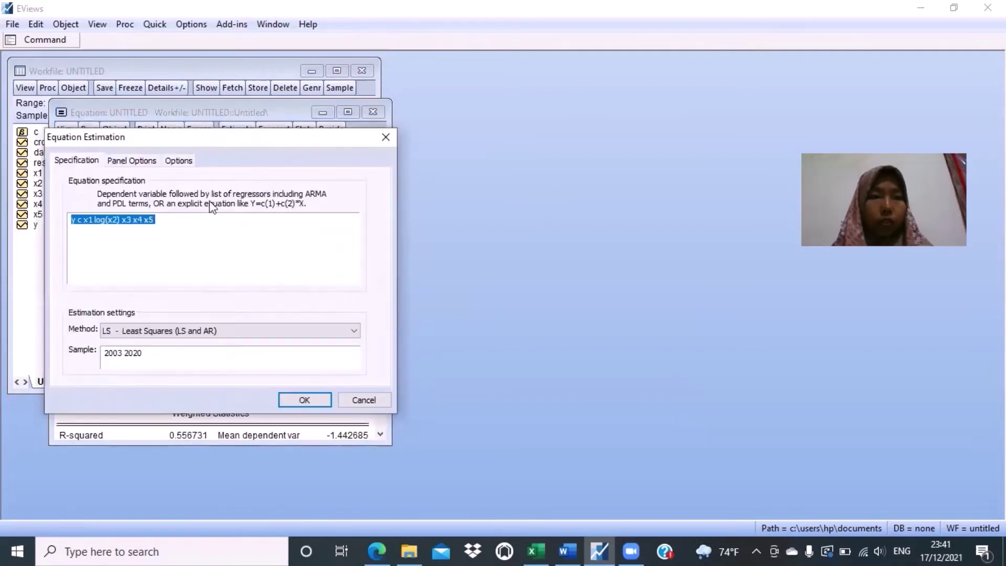
left_click(145, 160)
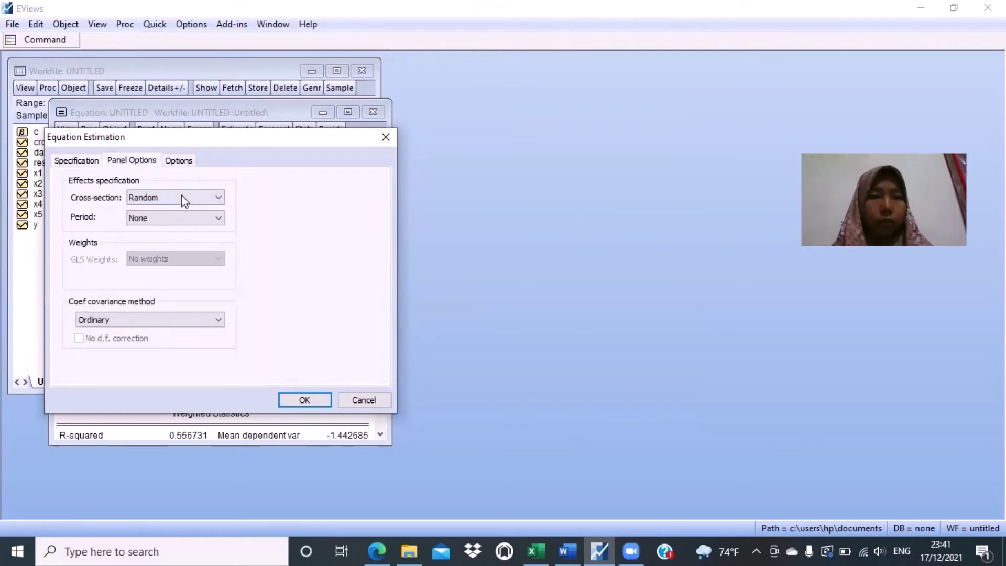
left_click(181, 194)
left_click(194, 219)
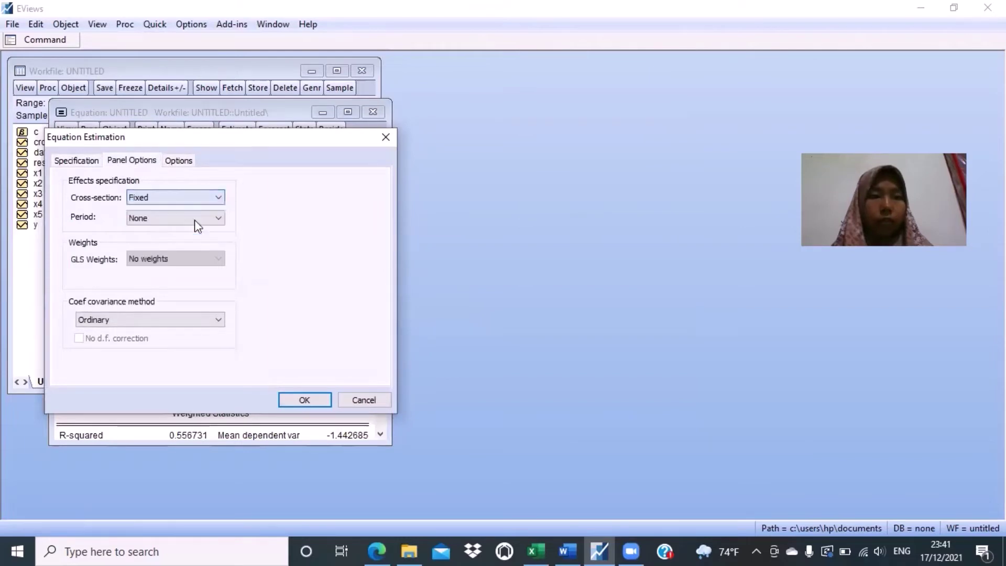
left_click(314, 398)
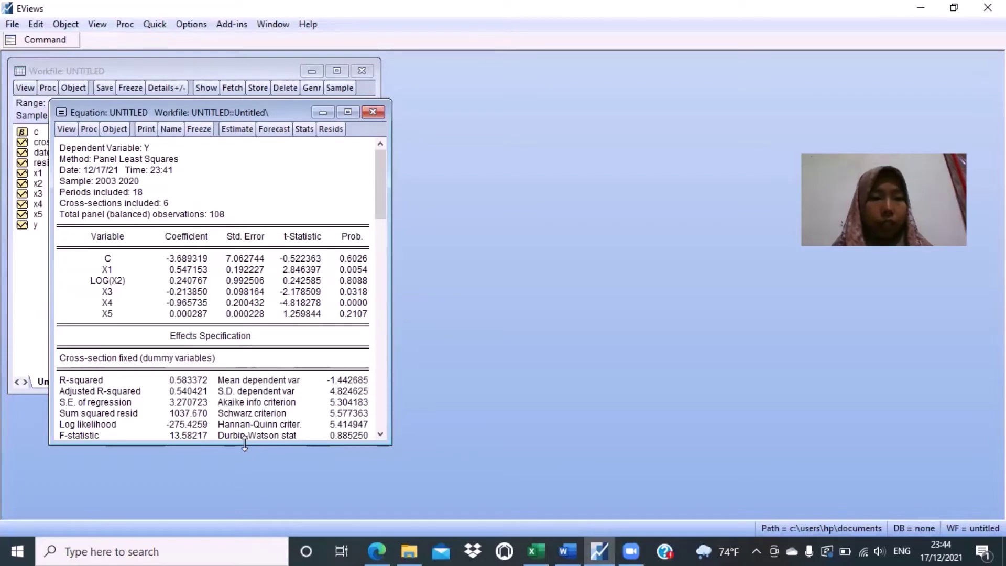
left_click_drag(251, 445, 250, 480)
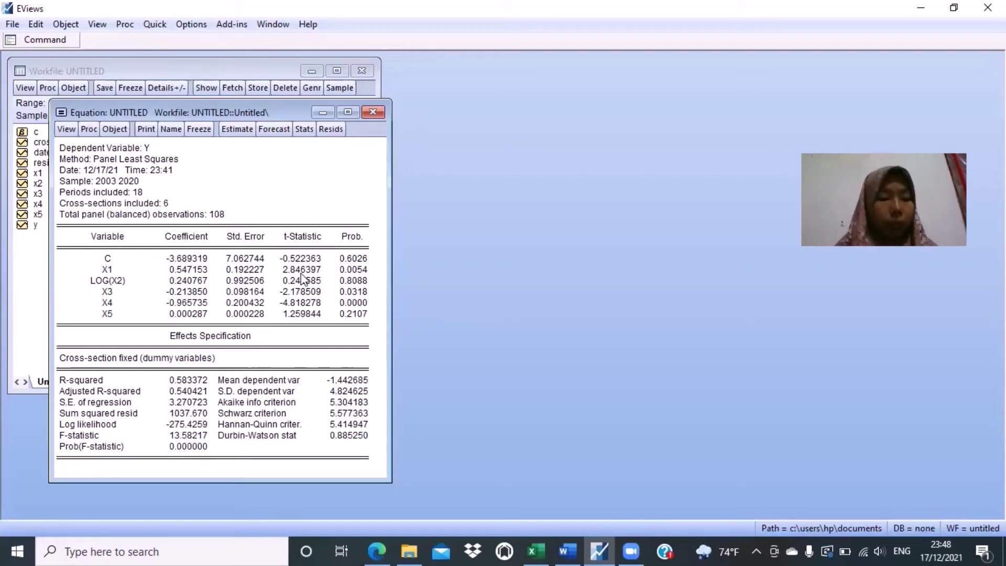
Step: Generate a new series with the equation resabs=abs(resid) for sample 2003 2020
left_click(156, 25)
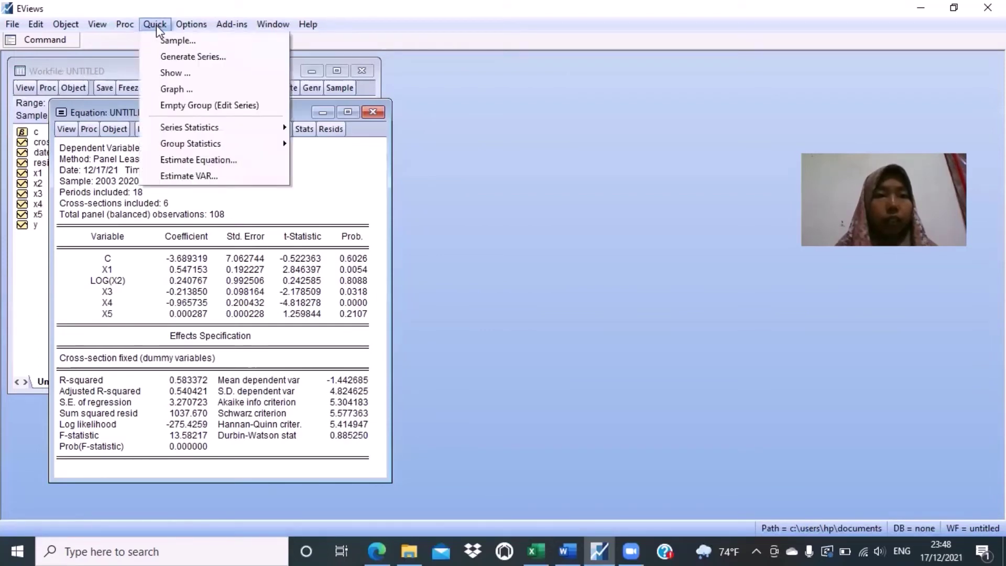
left_click(151, 29)
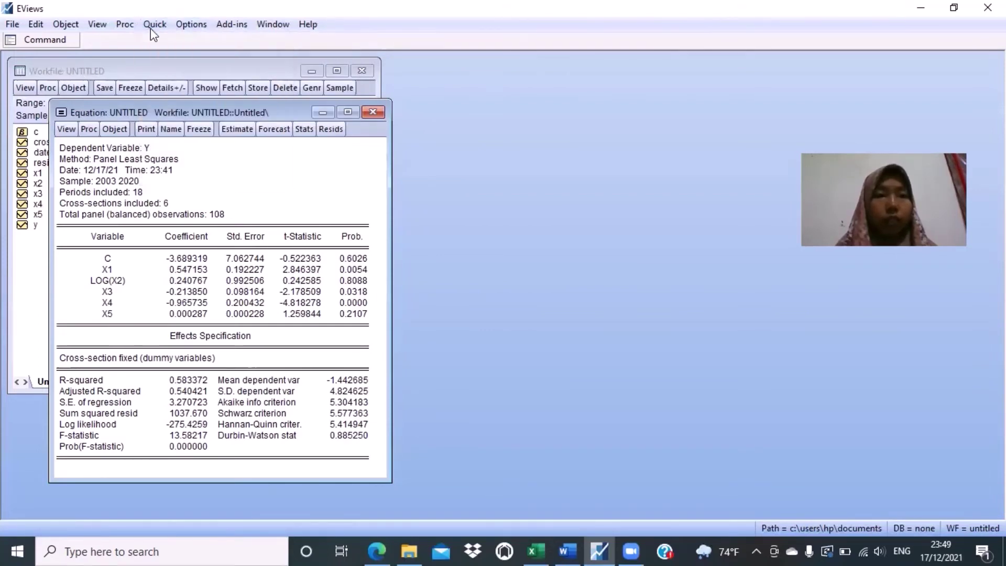
left_click(153, 25)
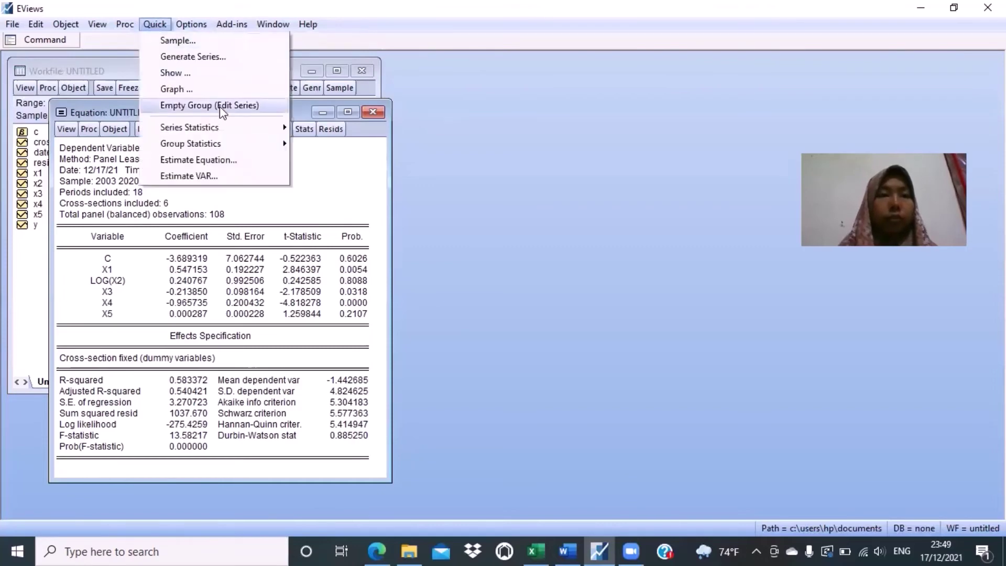
left_click(212, 57)
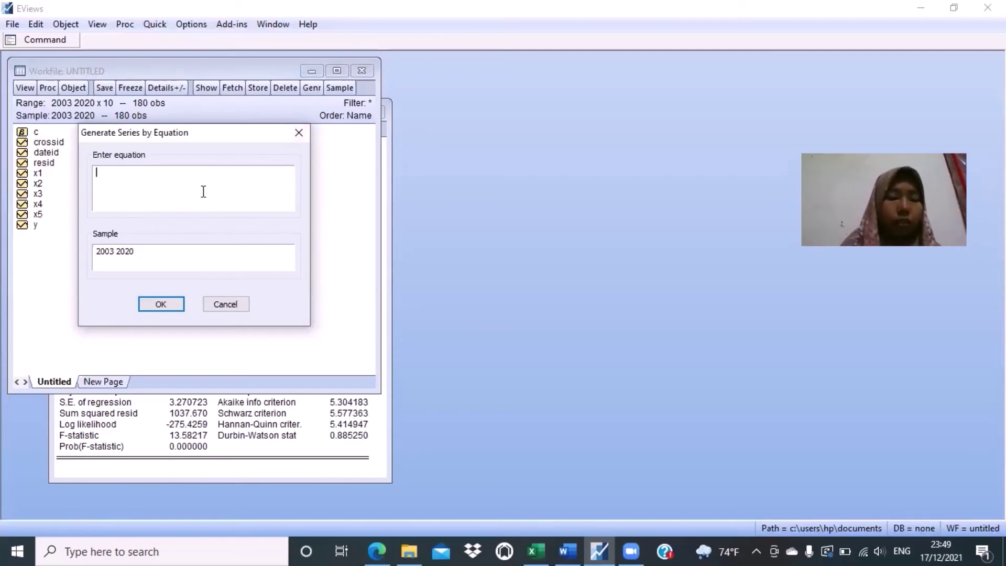
type("resid")
key("BackSpace")
key("BackSpace")
type("a")
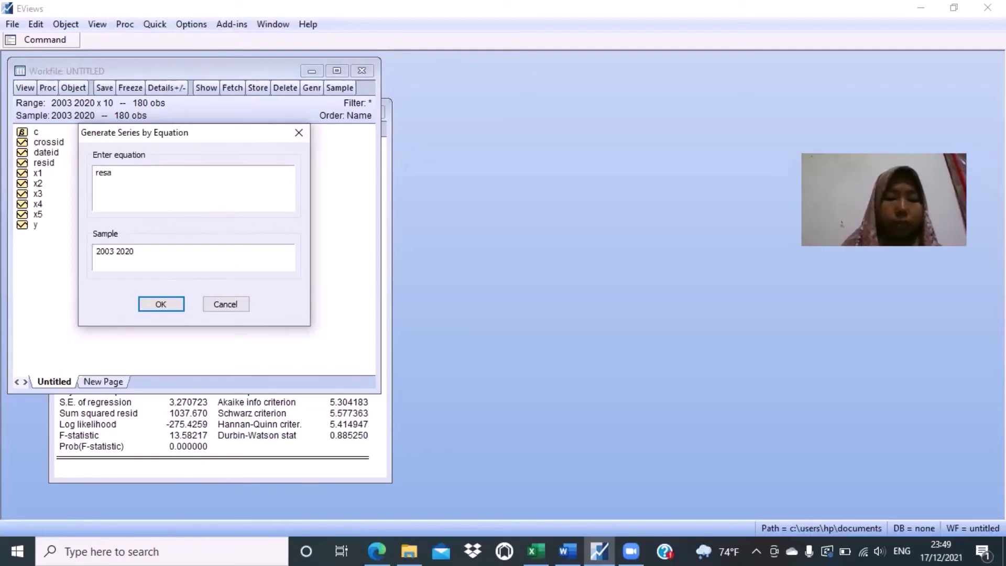
type("bs")
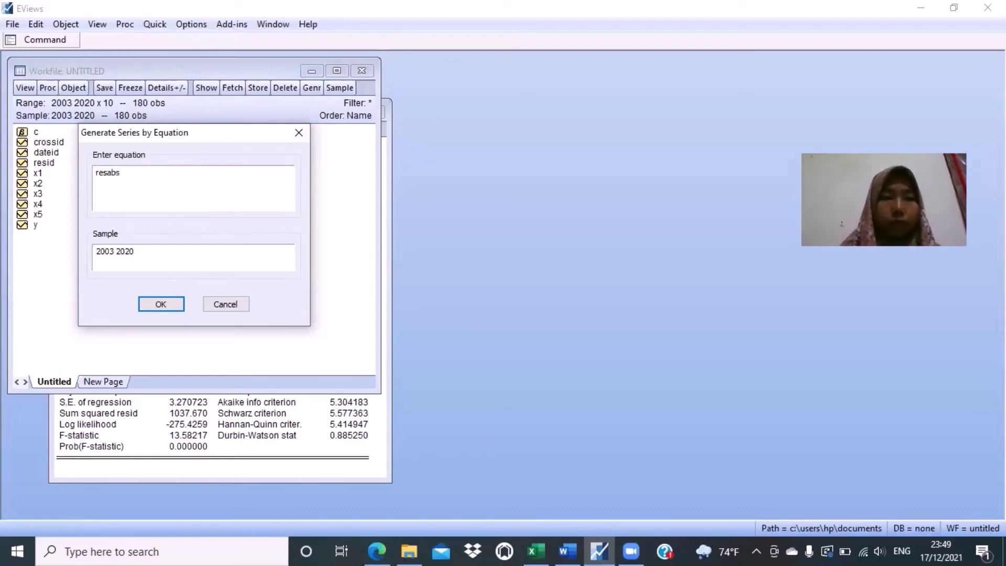
type("=abs")
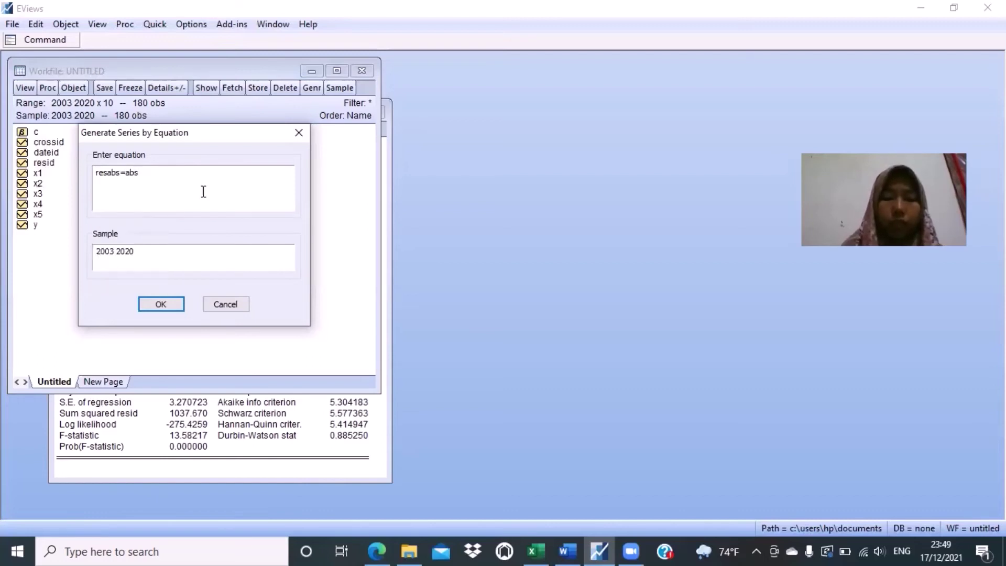
type("(resid)")
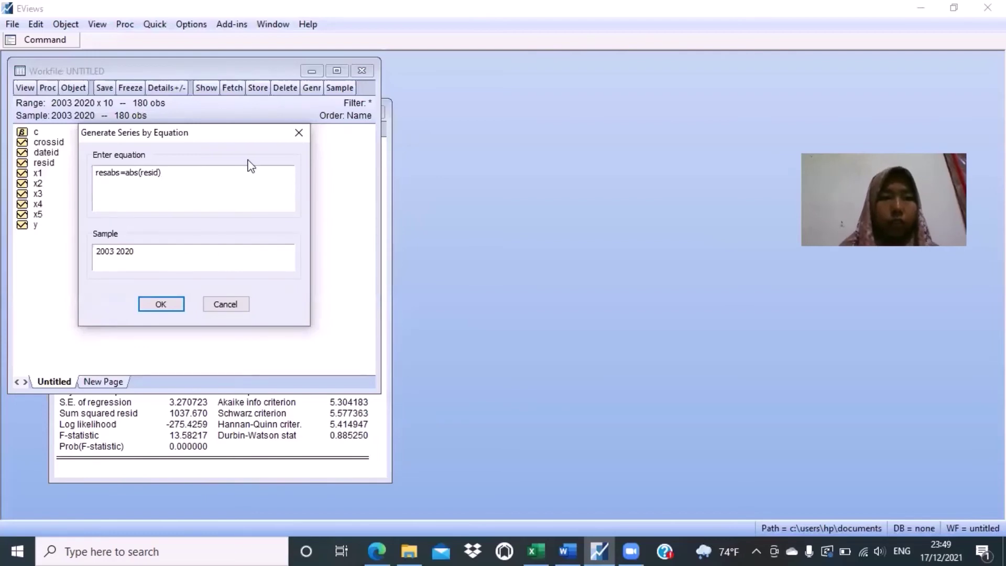
left_click(177, 307)
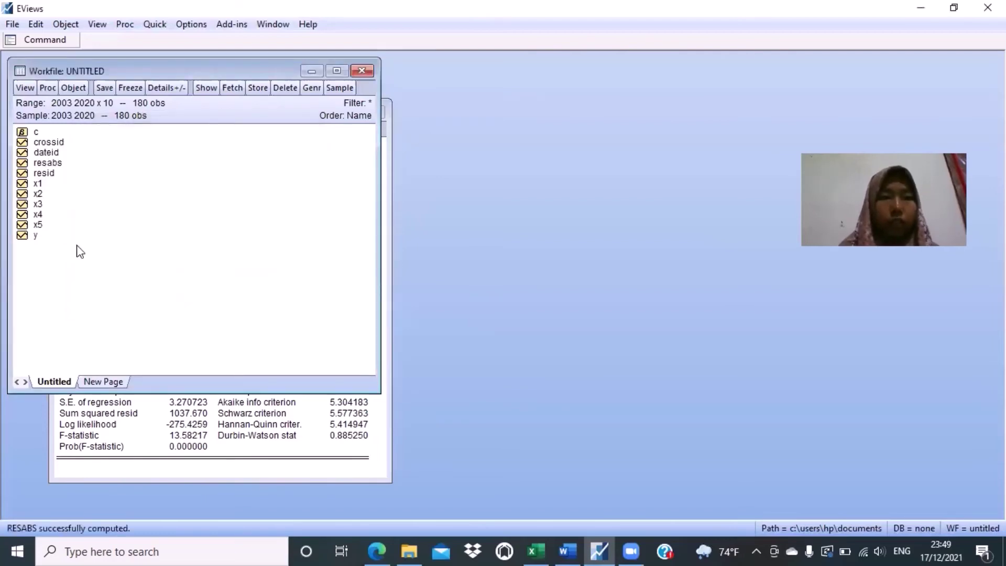
Step: Start a new equation estimation with the specification rersabs c x1 log(x2) x3 x4 x5
left_click(69, 167)
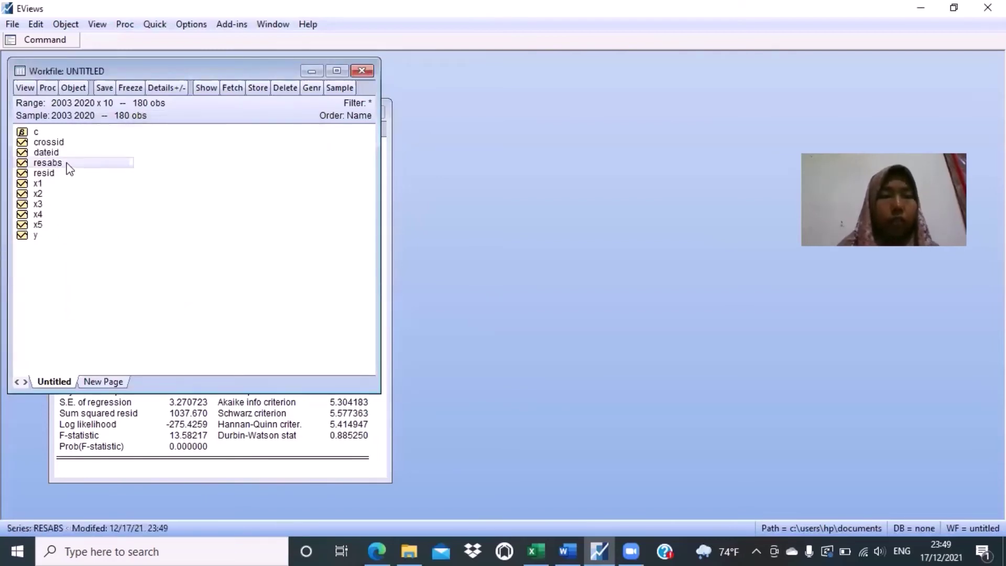
left_click(155, 25)
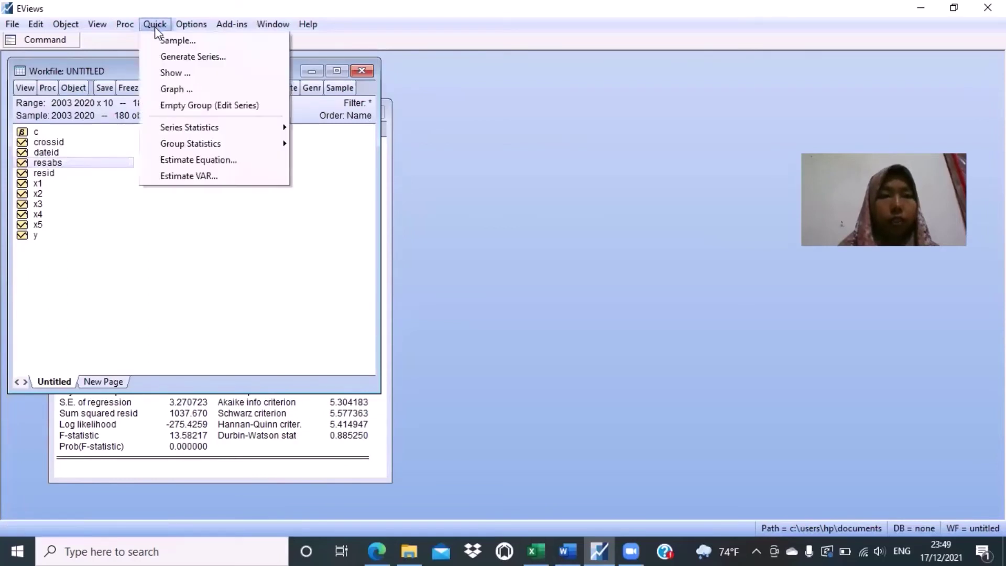
left_click(212, 165)
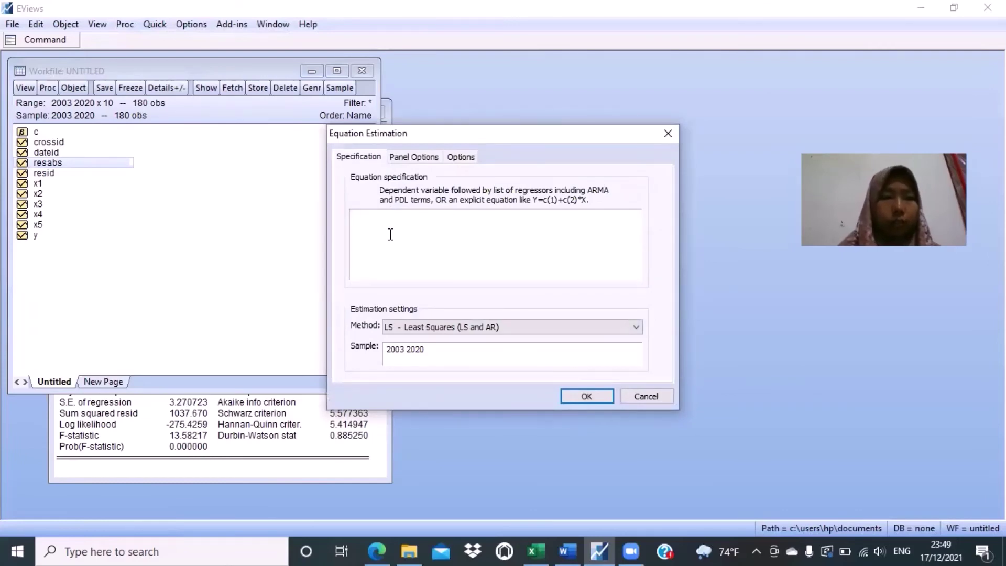
type("rers")
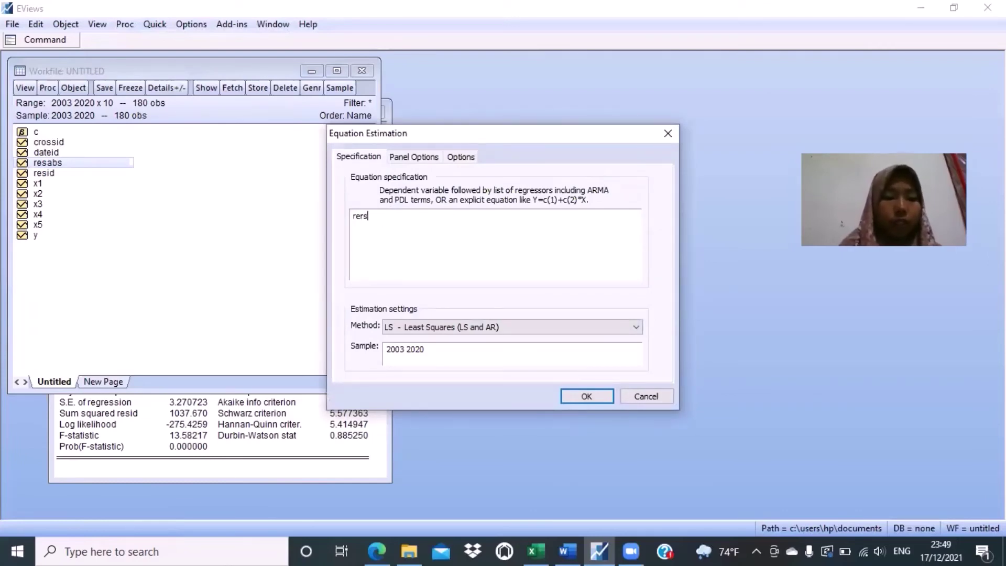
type("abs c ")
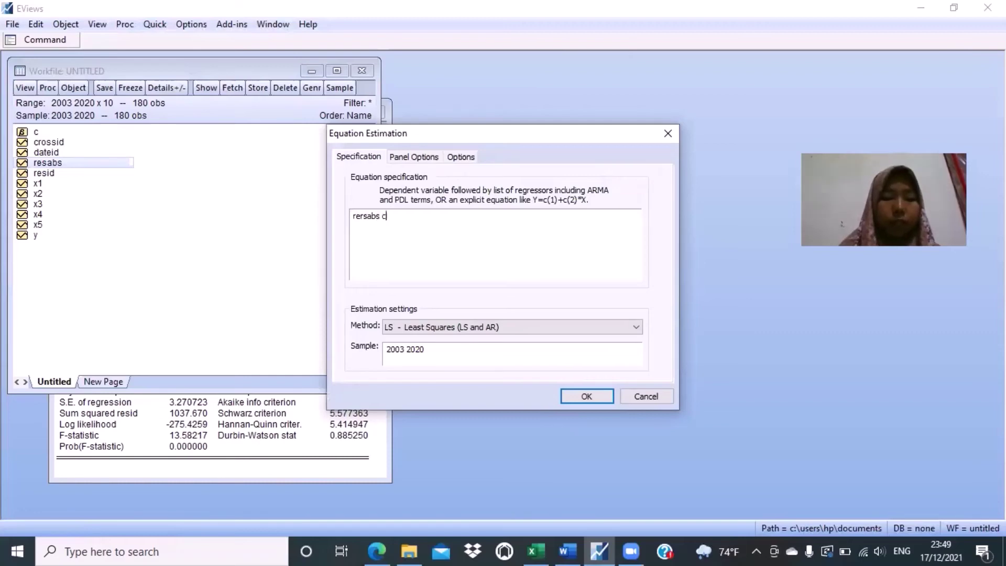
type("x1")
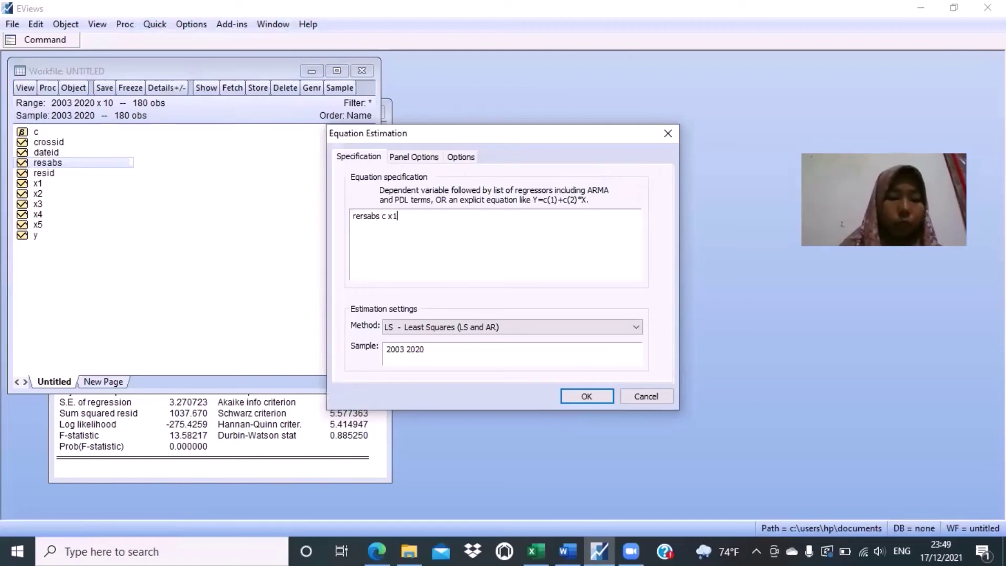
type(" lo")
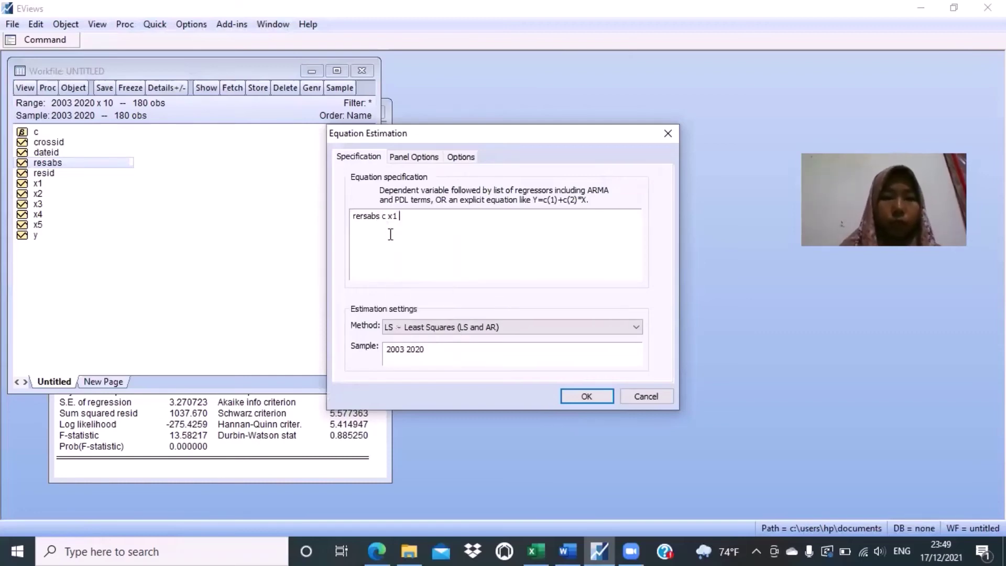
type("g")
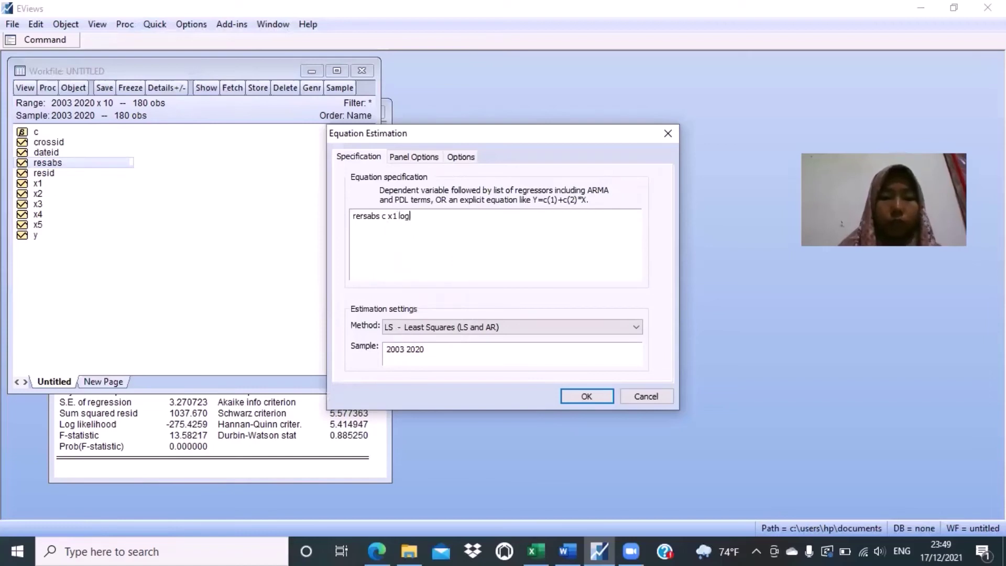
type("(x")
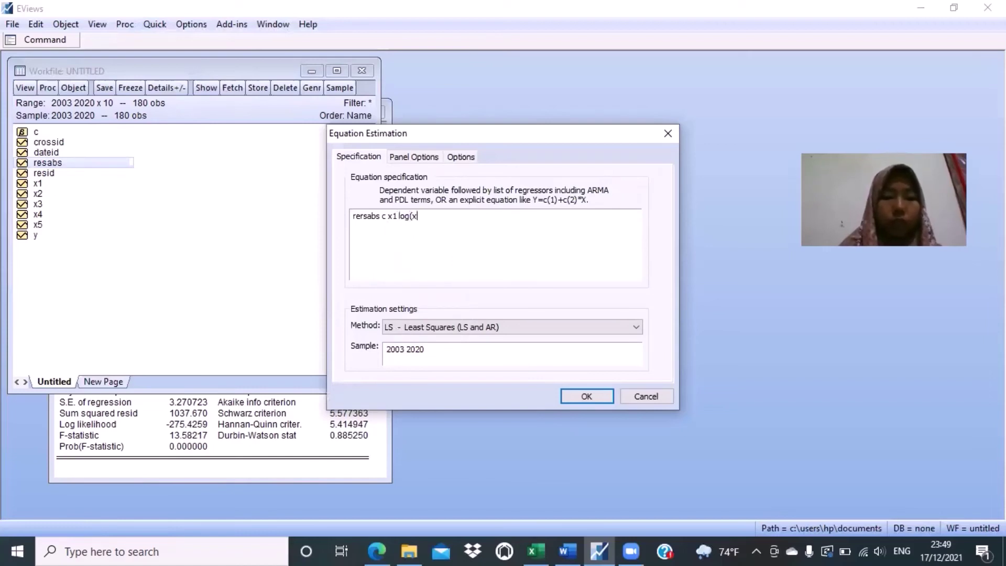
type("2) ")
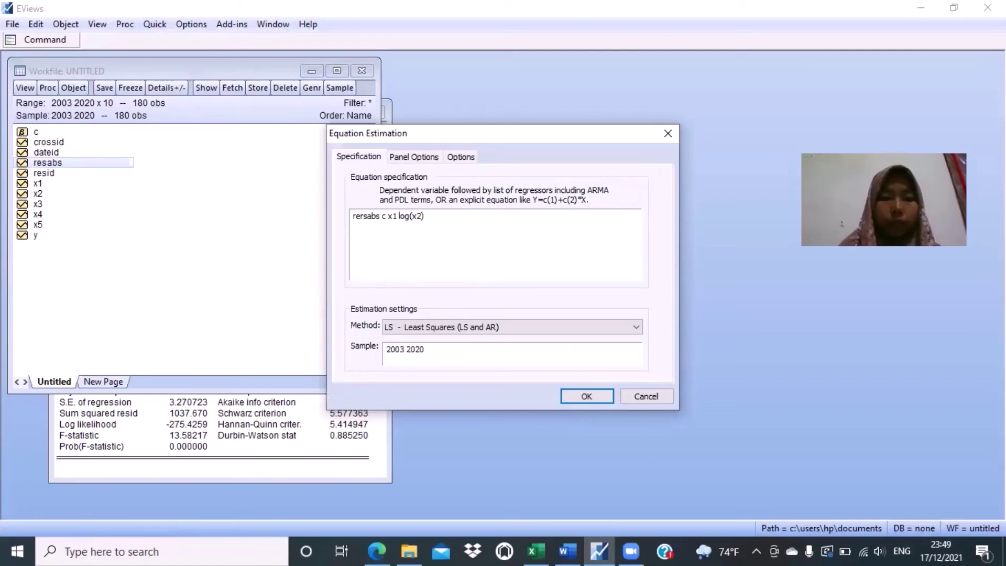
type("x3 x4 ")
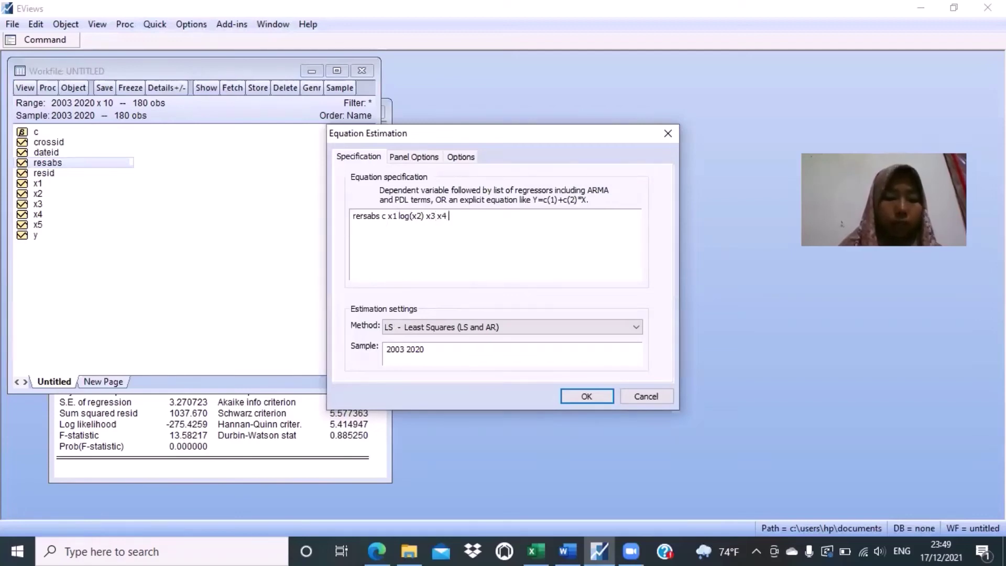
type("x5")
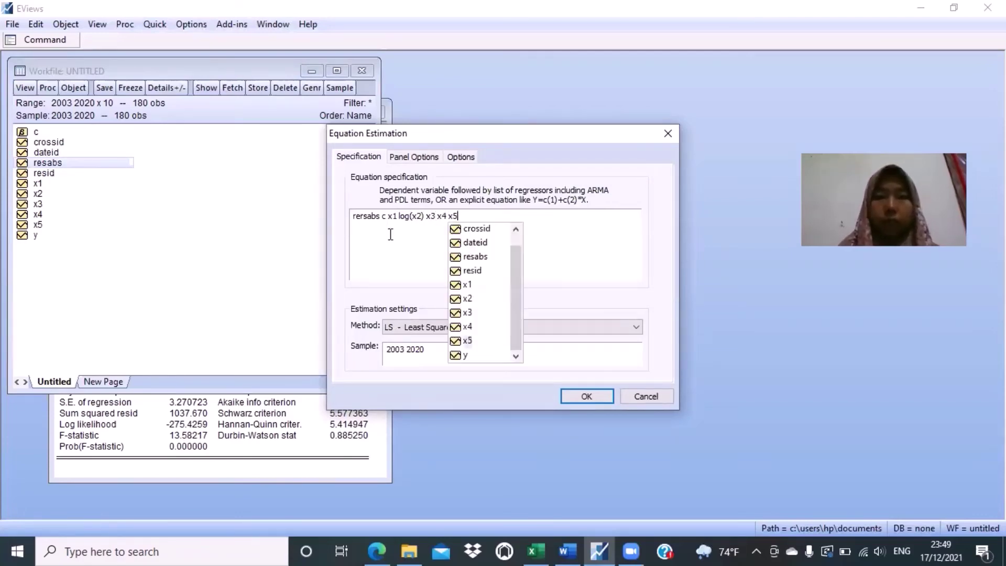
Step: Set the new equation's cross-section effects to Fixed and try to estimate it
left_click(414, 157)
left_click(486, 194)
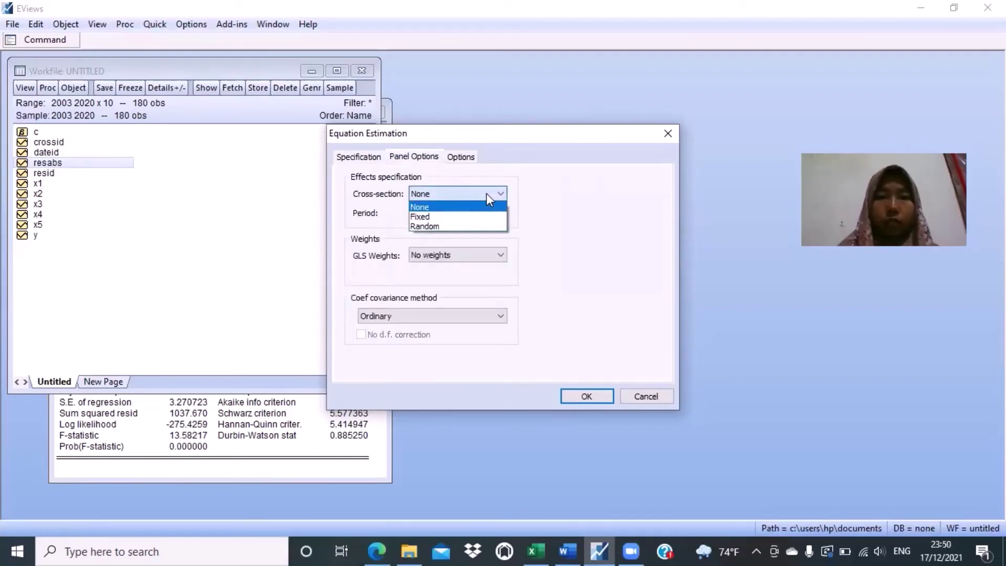
left_click(455, 216)
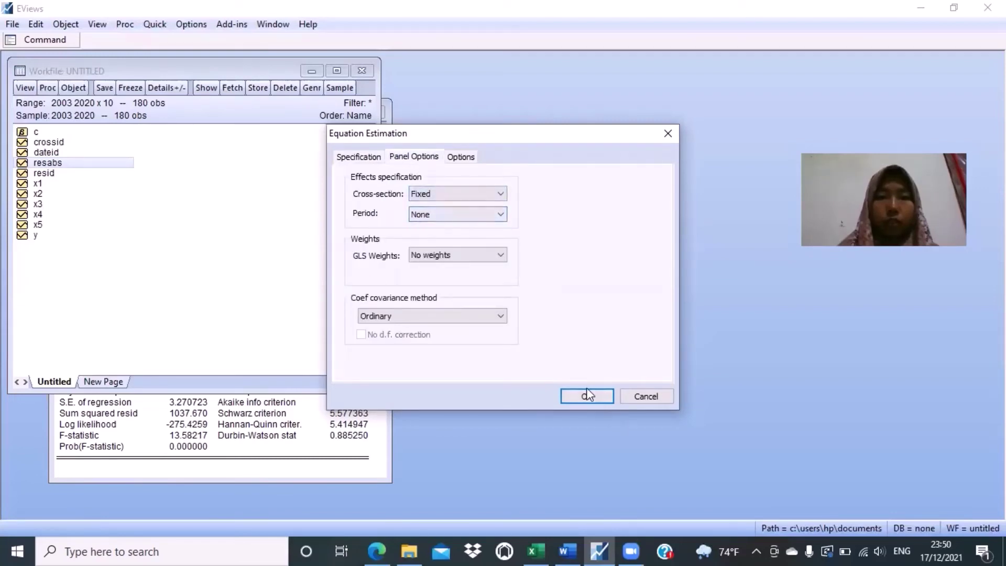
left_click(587, 392)
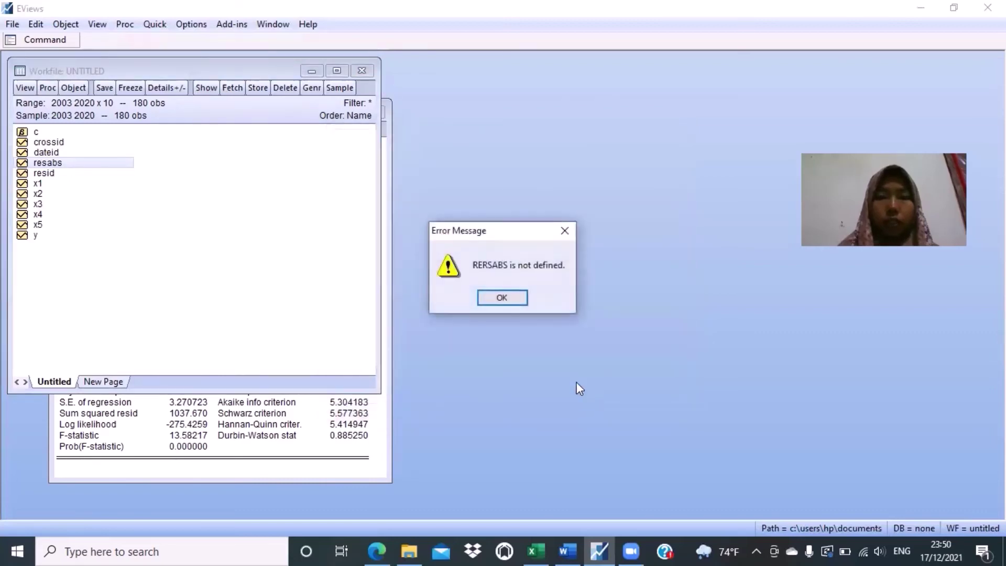
Step: Correct the dependent variable to resabs and estimate the equation with Fixed cross-section effects, deleting the previous untitled equation
left_click(499, 298)
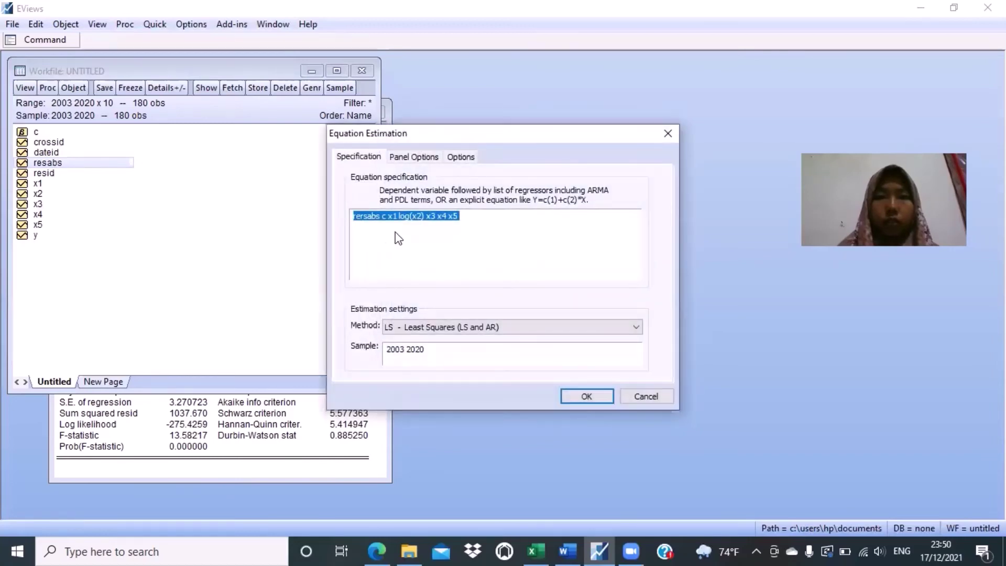
left_click(366, 217)
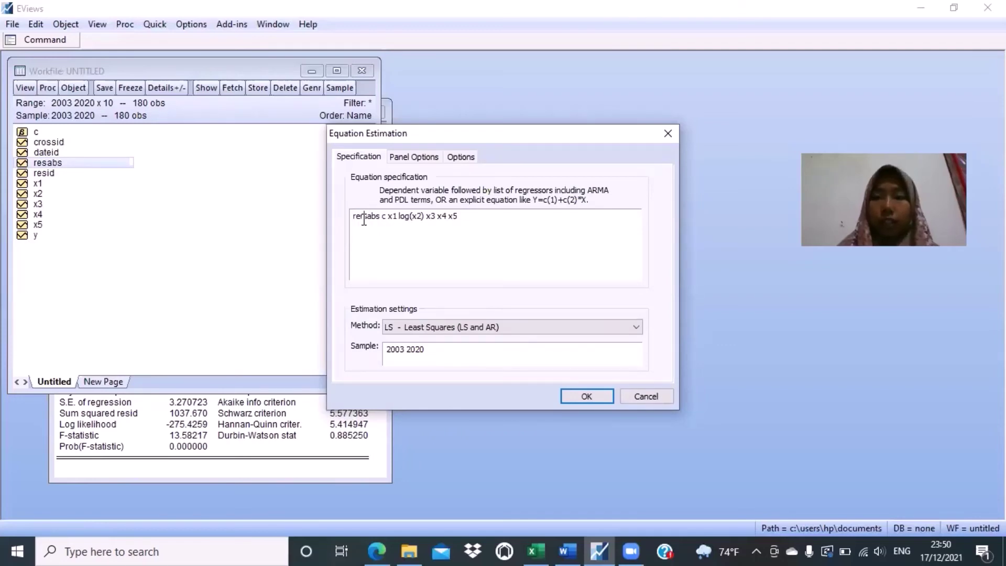
key("Delete")
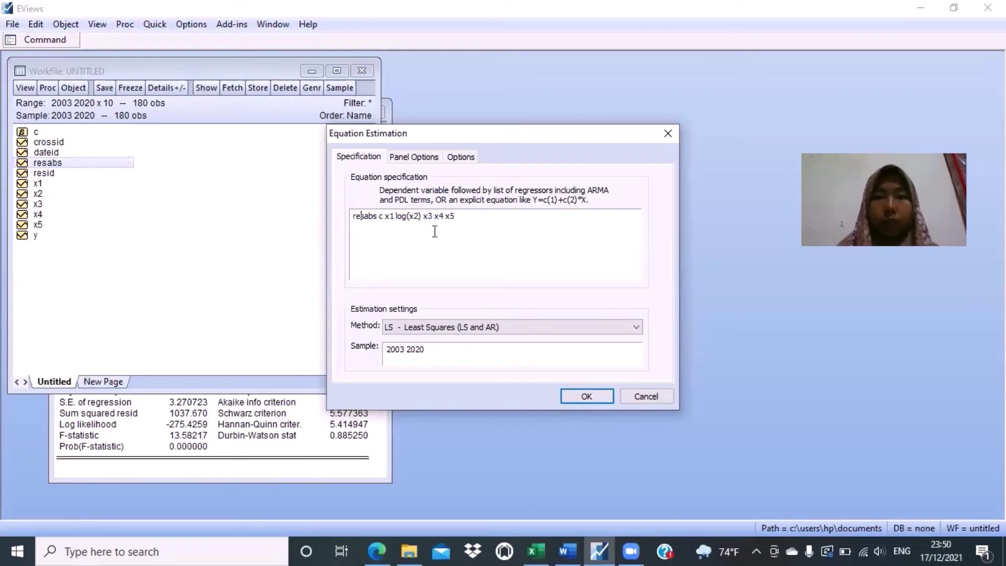
left_click(412, 158)
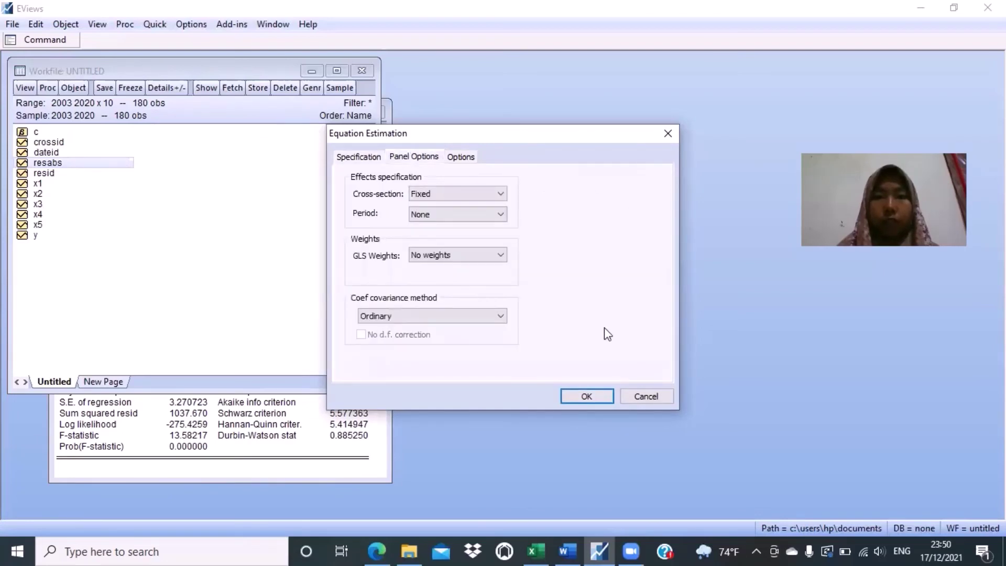
left_click(593, 396)
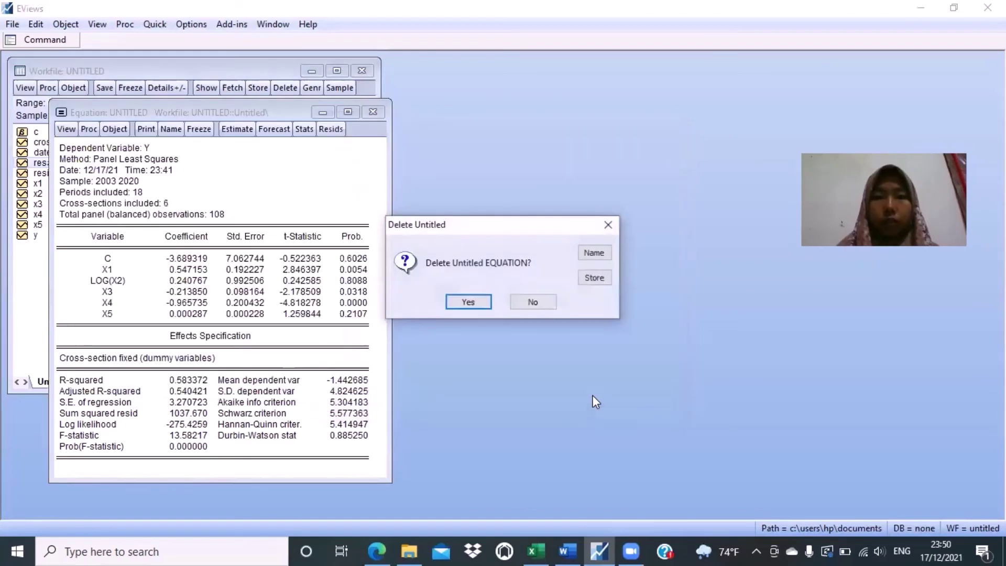
left_click(472, 300)
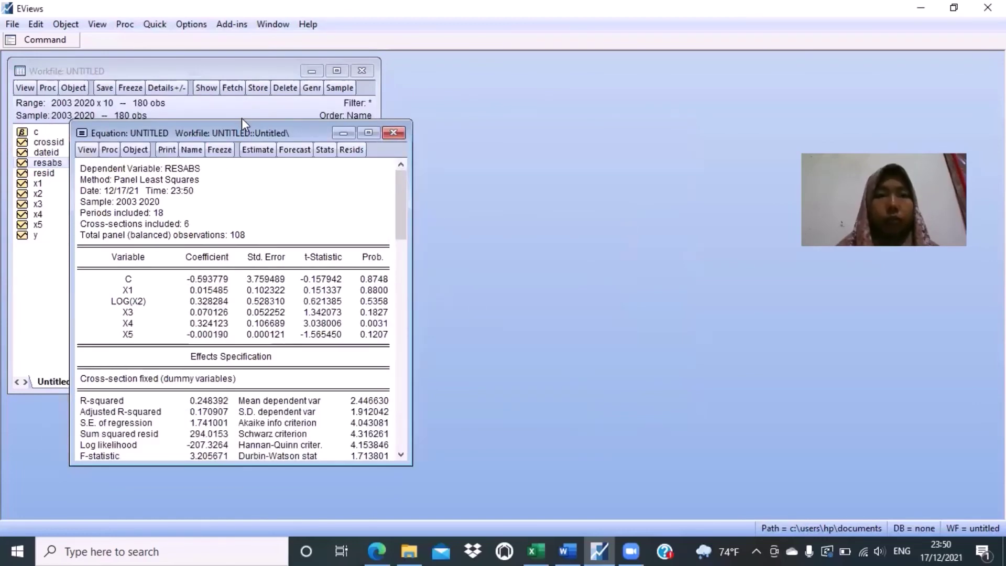
Step: Extend the equation window to show its full output and generate a correlation matrix for the series x1 x2 x3 x4 x5
left_click_drag(242, 121, 273, 65)
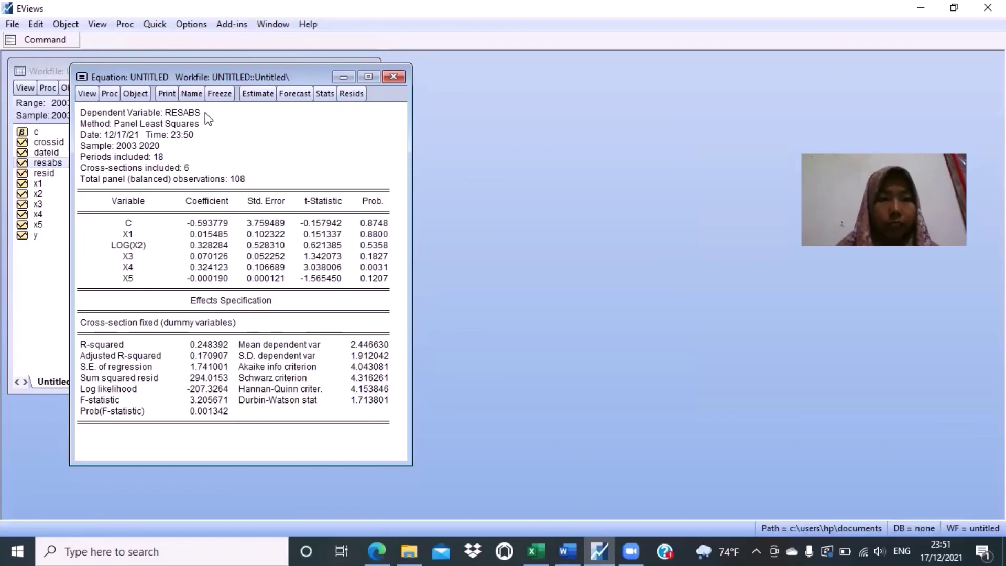
left_click(156, 26)
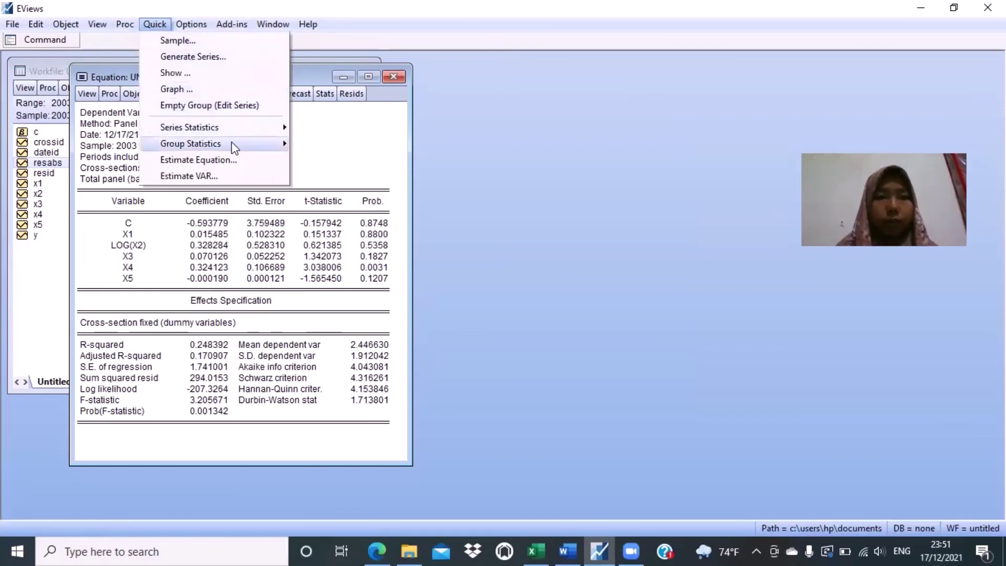
mouse_move(229, 147)
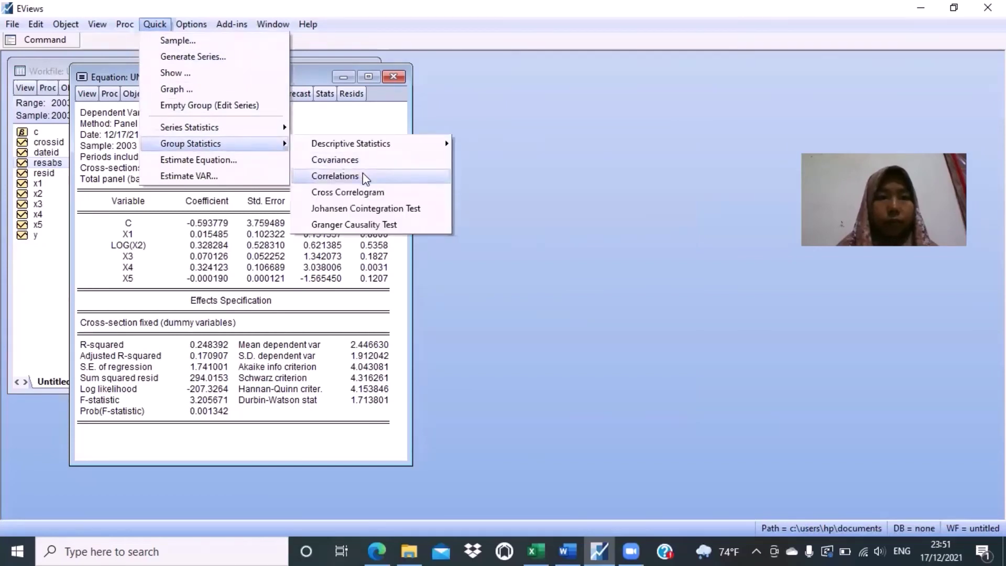
left_click(395, 176)
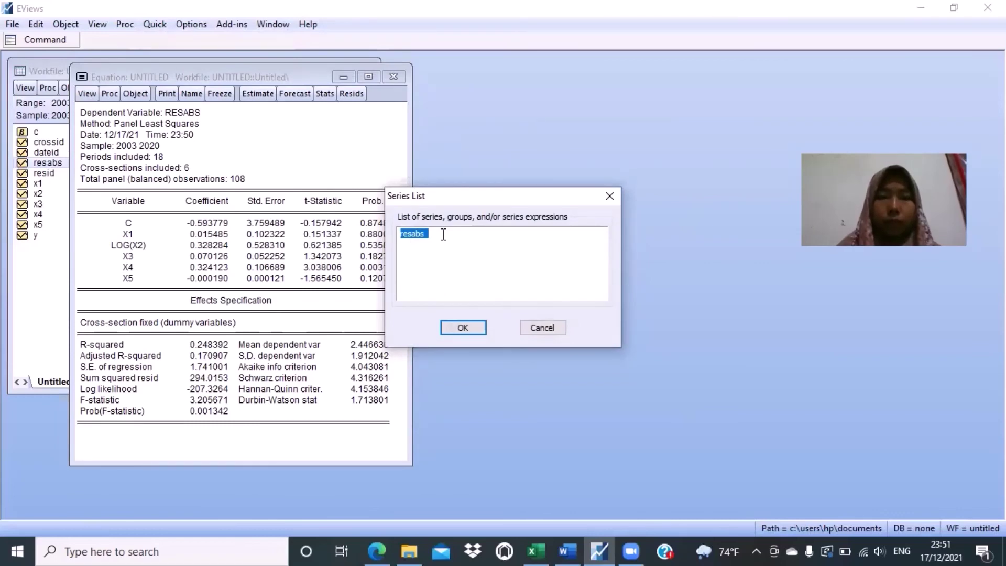
key("BackSpace")
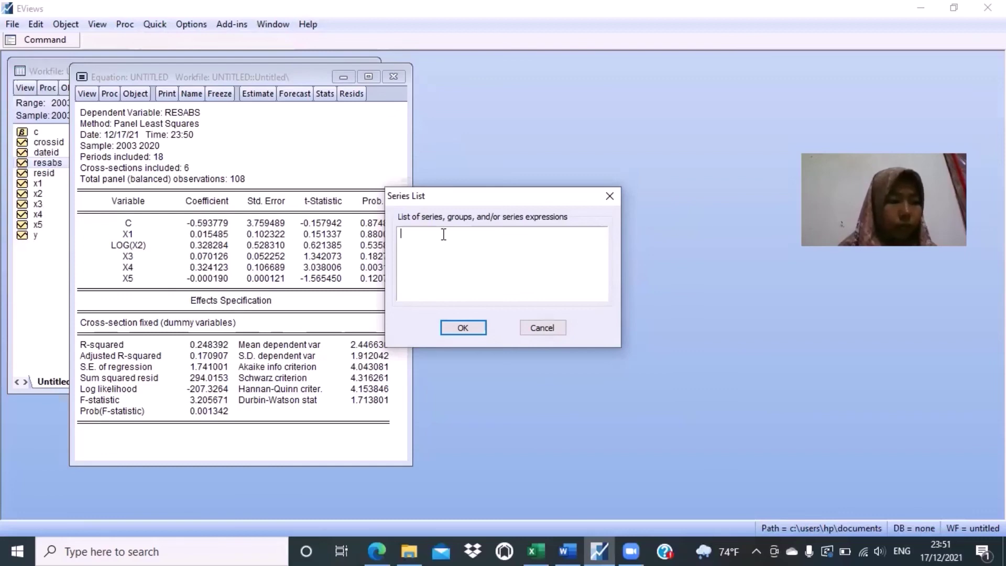
type("x")
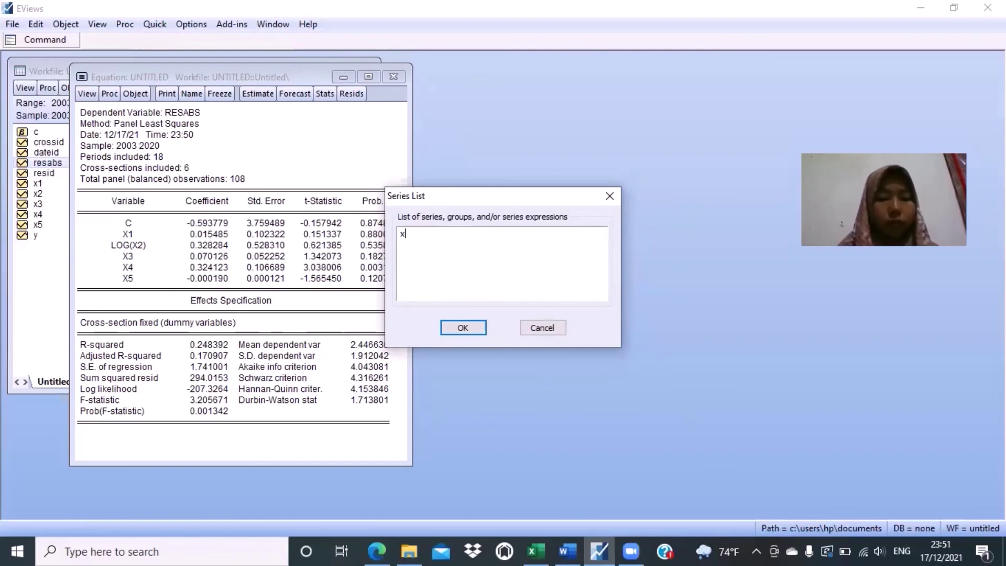
type("1")
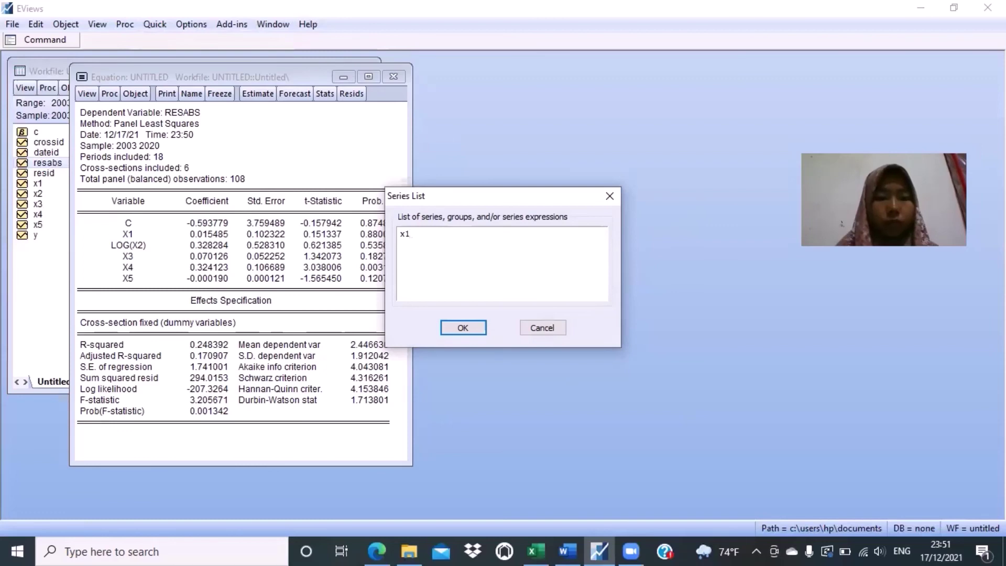
type(" x2 x3 ")
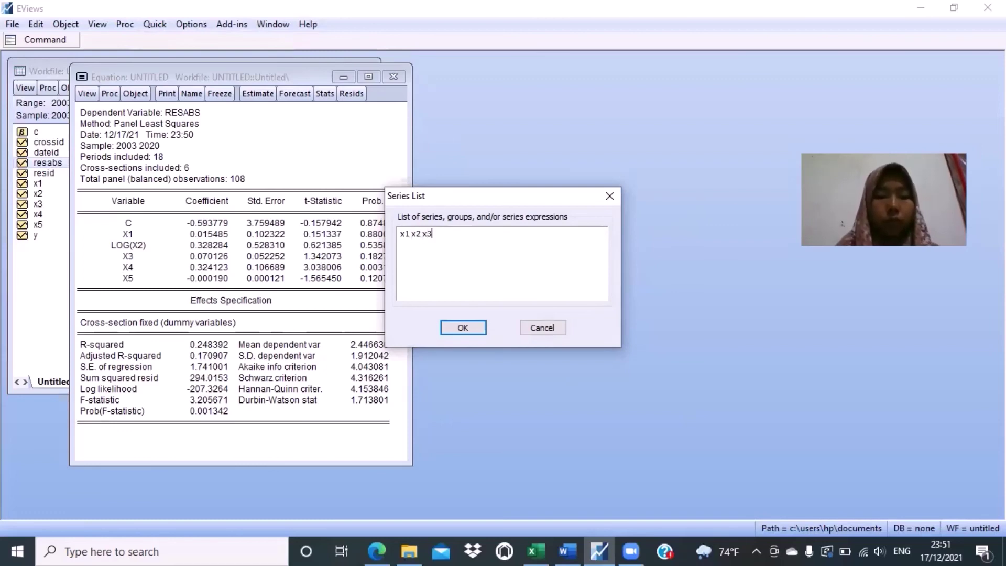
type("x4 x5")
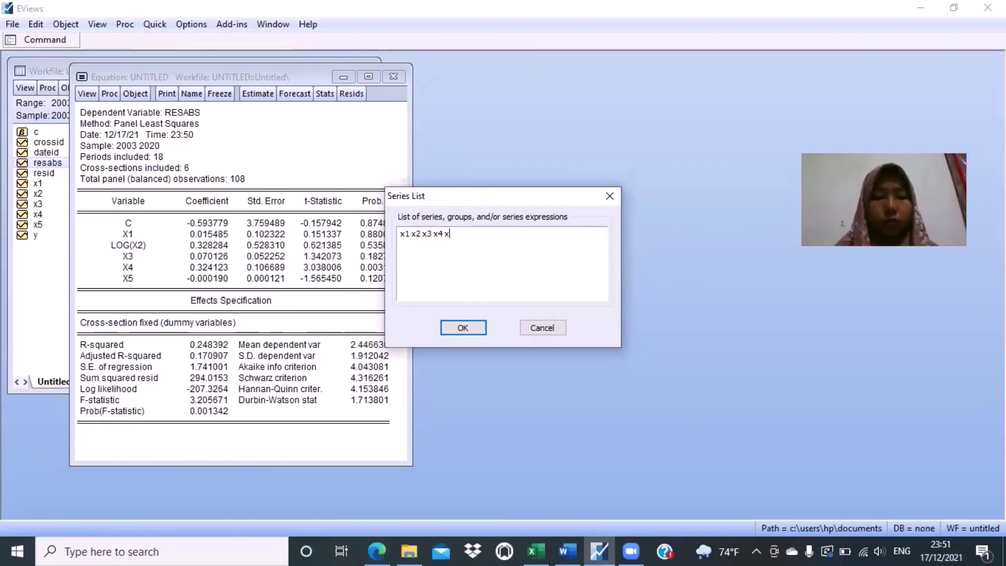
left_click(553, 258)
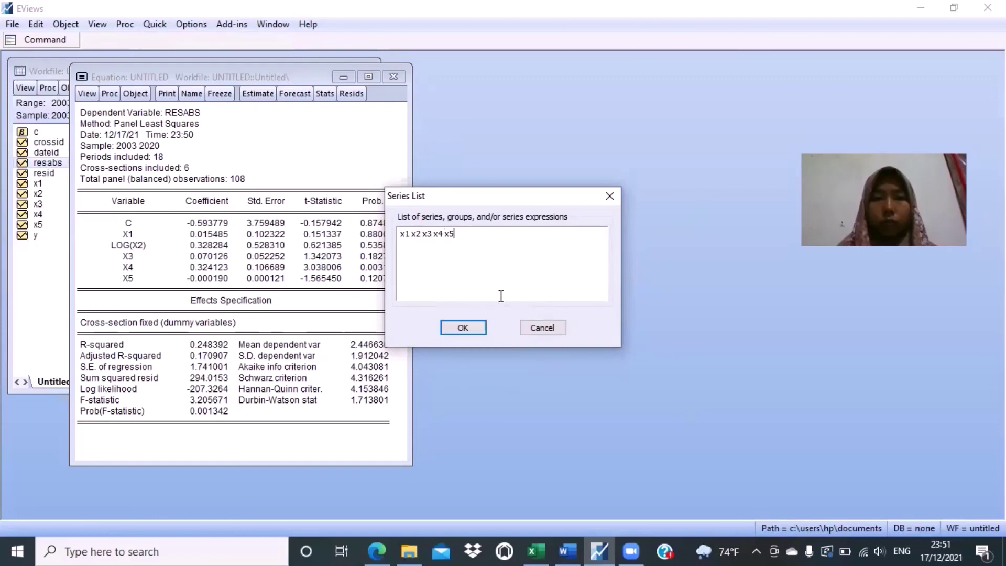
left_click(464, 328)
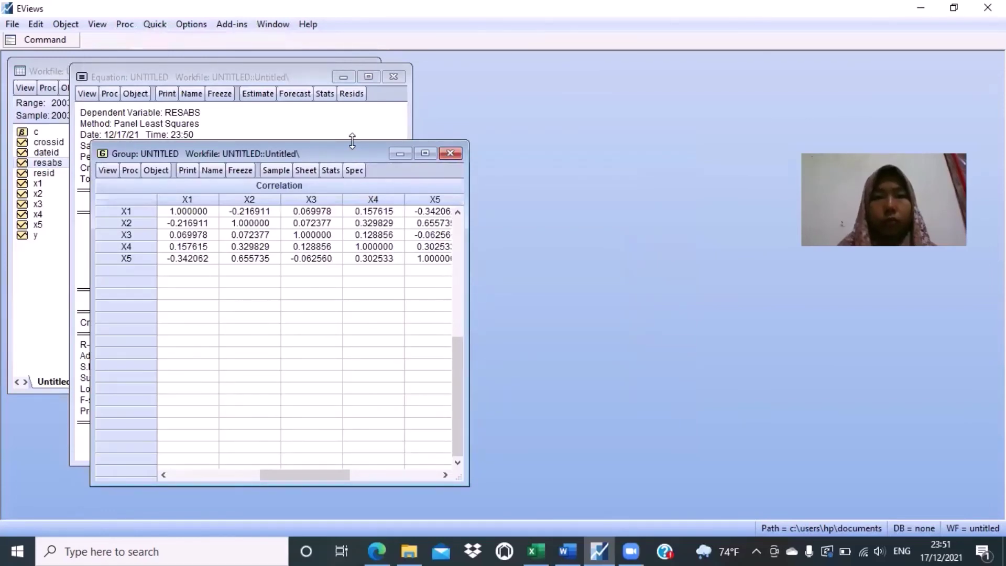
Step: Resize the correlation matrix window to a shorter, wider frame that fits all columns from X1 to X5
left_click_drag(352, 140, 353, 69)
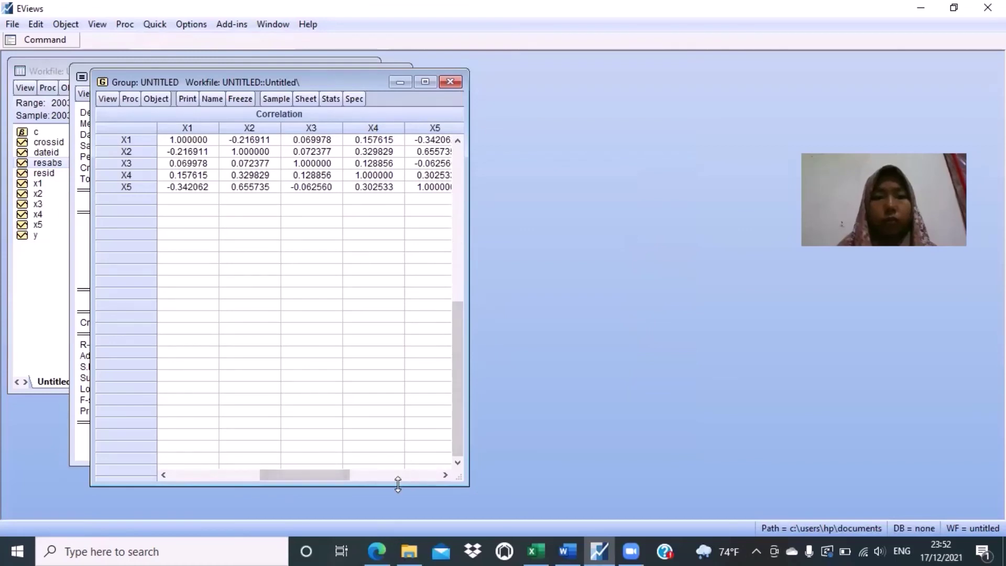
left_click_drag(398, 485, 397, 266)
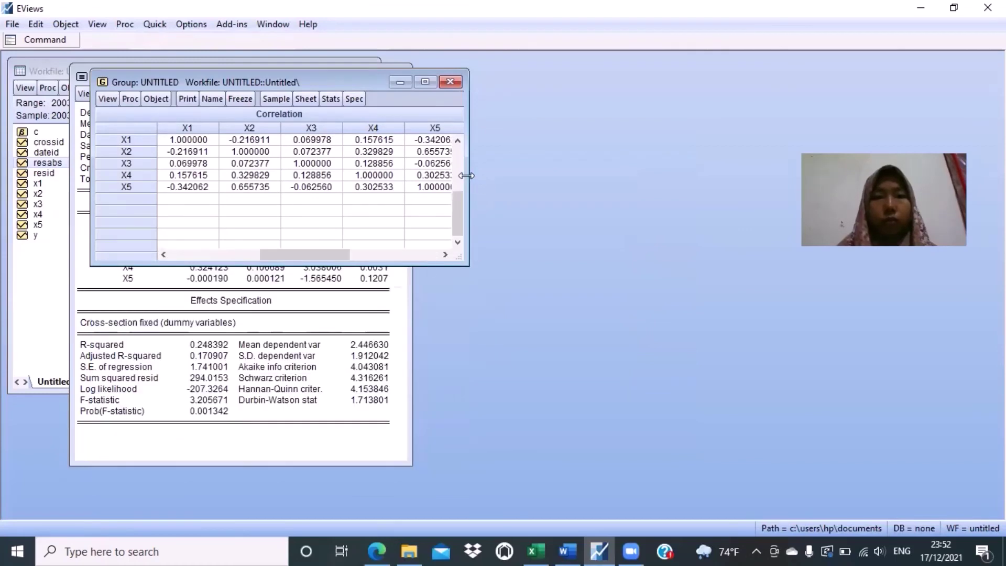
left_click_drag(466, 176, 503, 173)
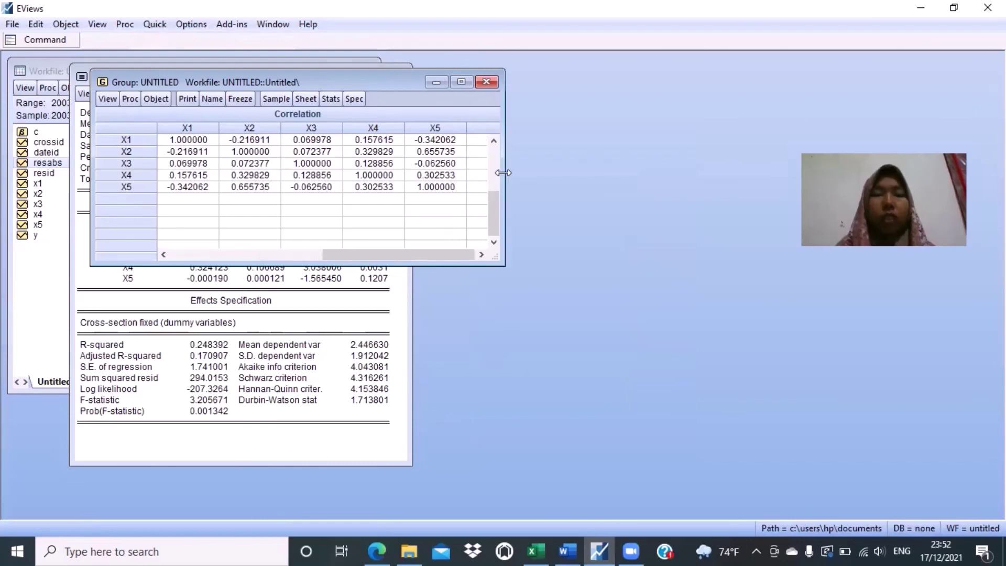